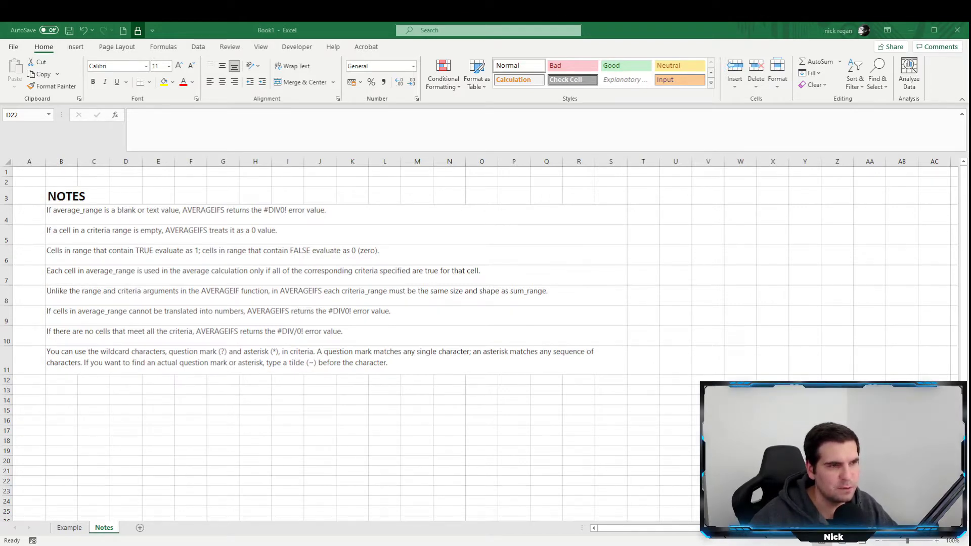
- Read the AVERAGEIFS notes on empty criteria, TRUE/FALSE cells, all-criteria matching, range sizes and wildcards
key("alt+Tab")
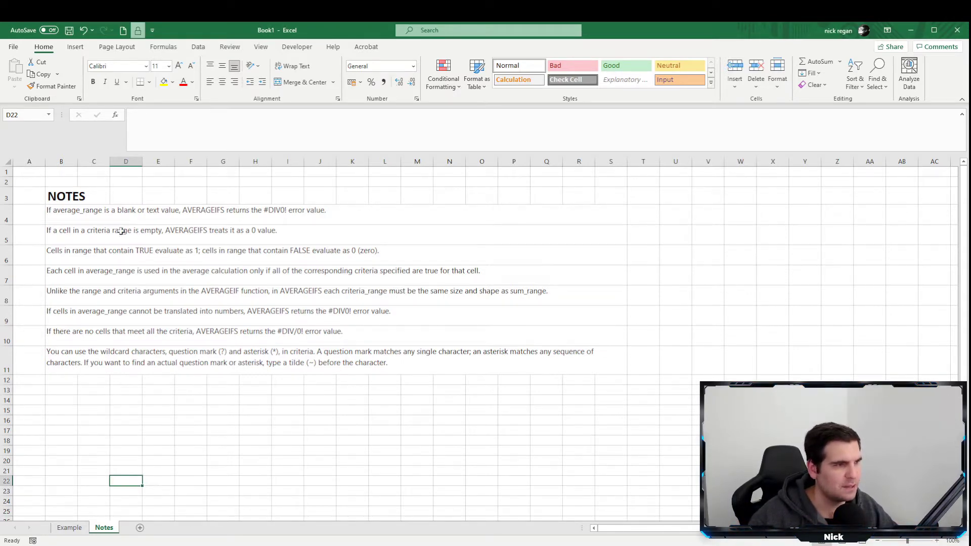
left_click(59, 241)
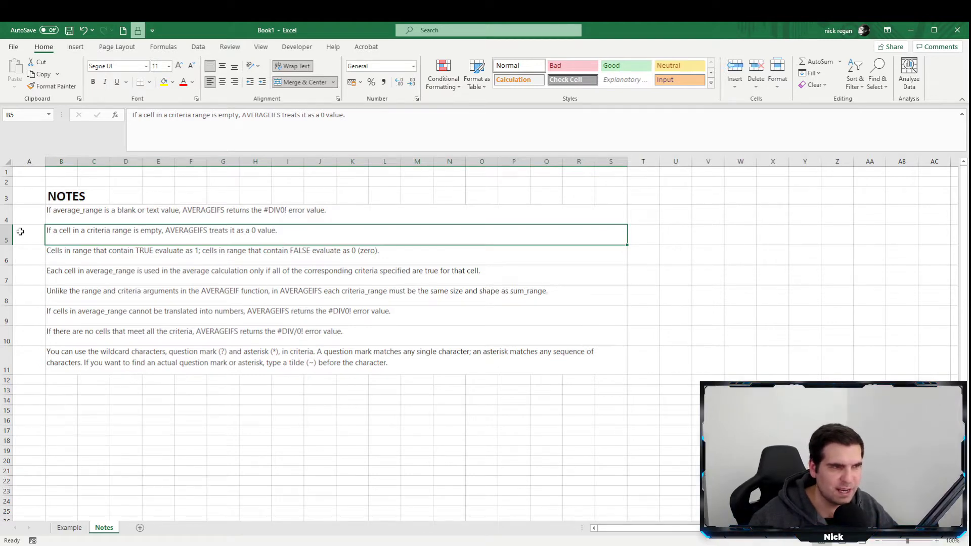
left_click(130, 254)
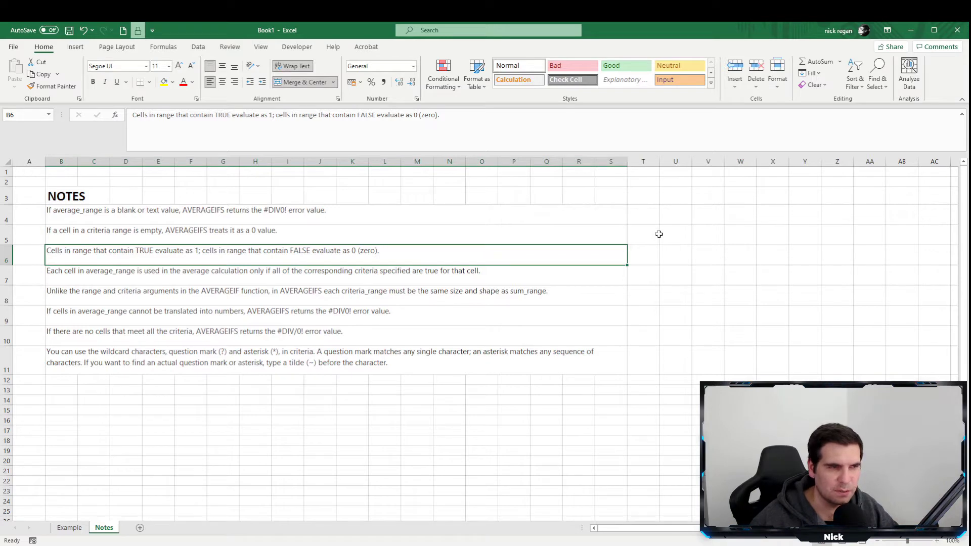
left_click(61, 283)
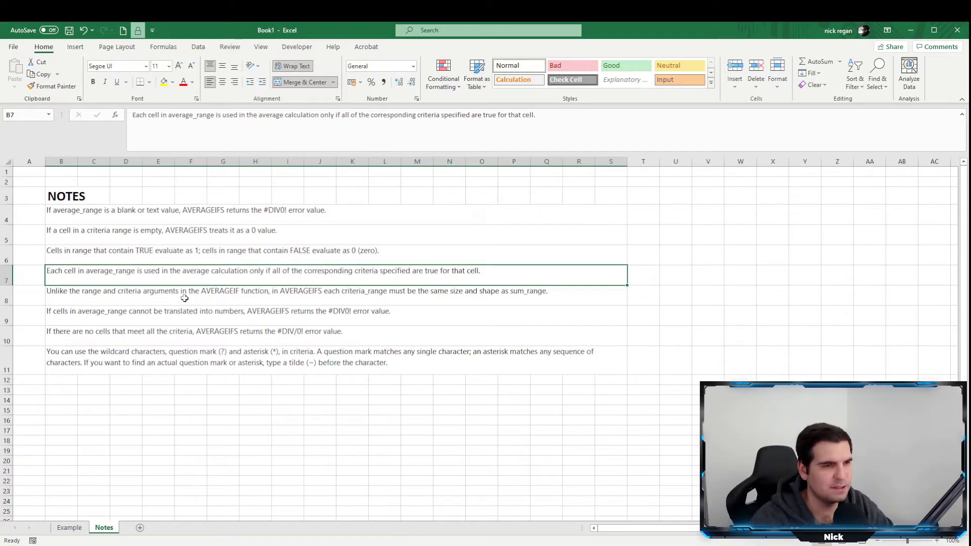
left_click(181, 295)
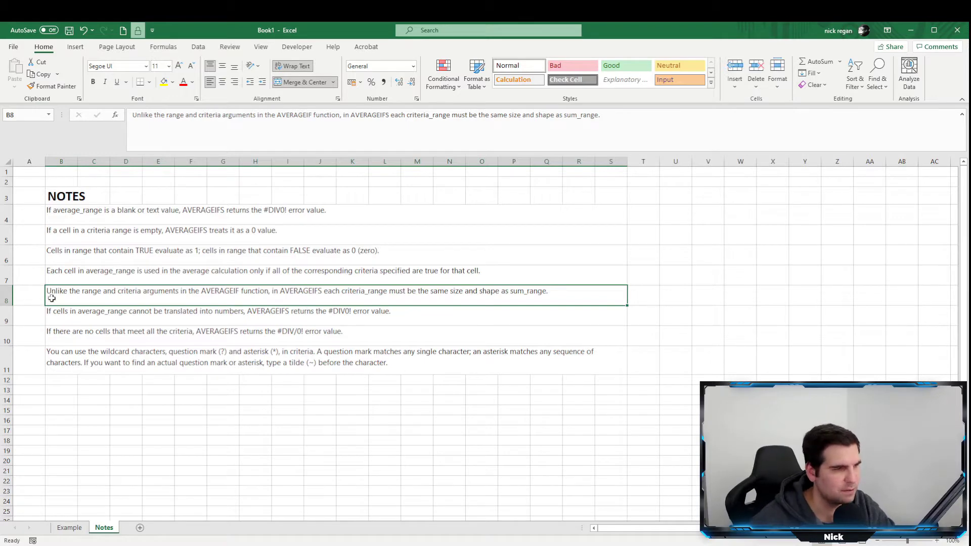
key("Down")
key("Down")
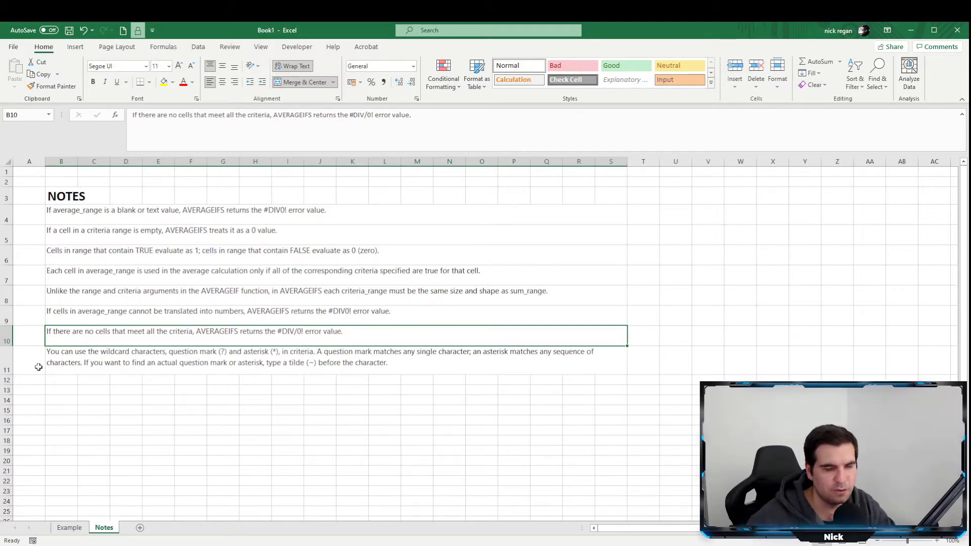
left_click(71, 360)
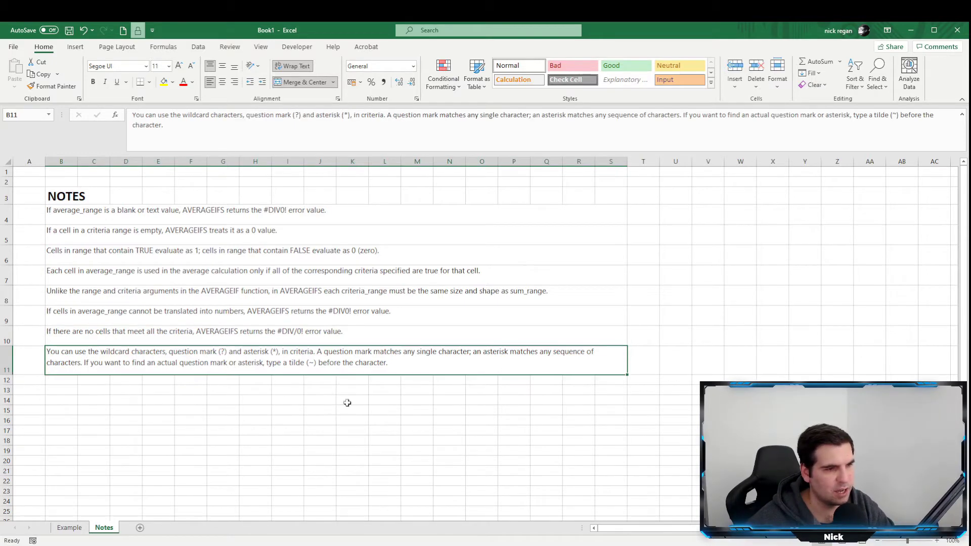
- Switch to the Example sheet and look over the grade headers and example formulas in F2–F4
left_click(66, 529)
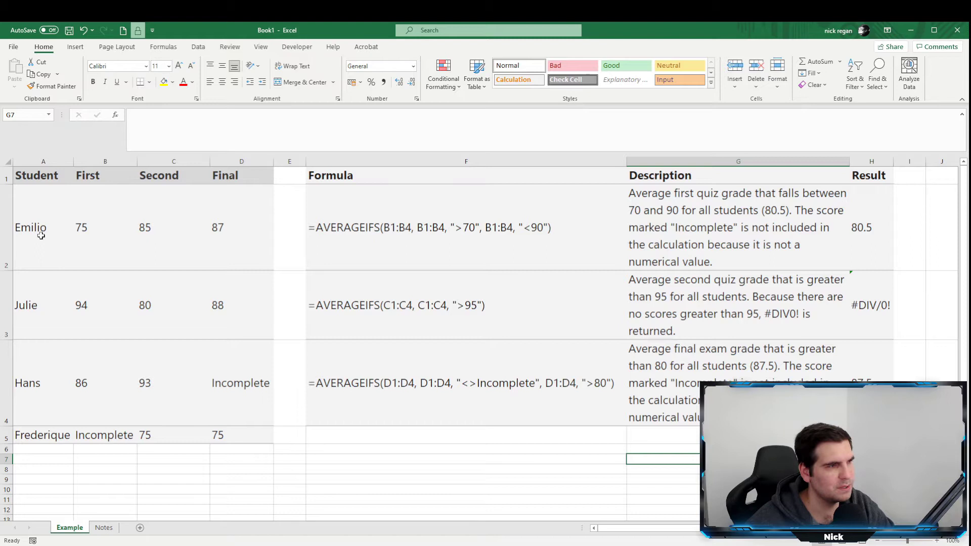
left_click_drag(30, 177, 26, 436)
key("Right")
key("Right")
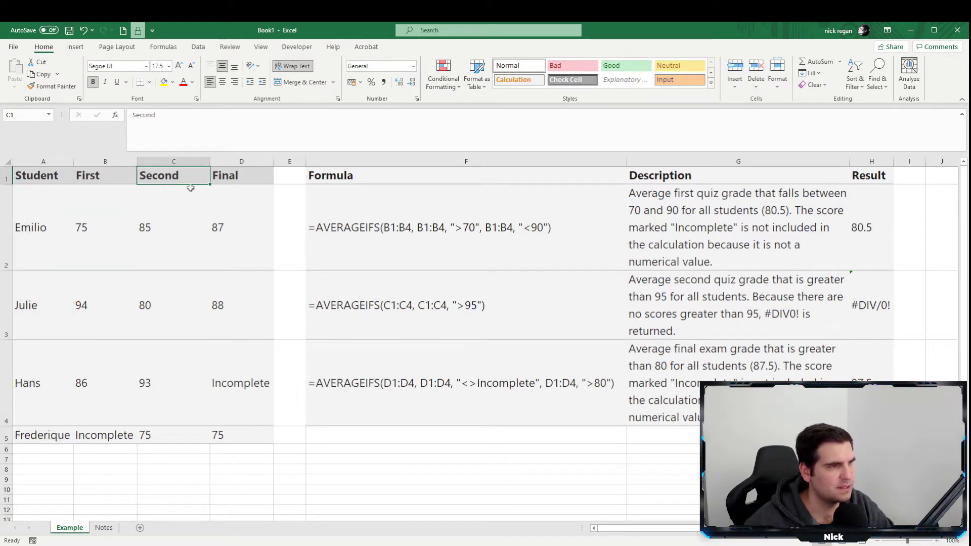
key("Right")
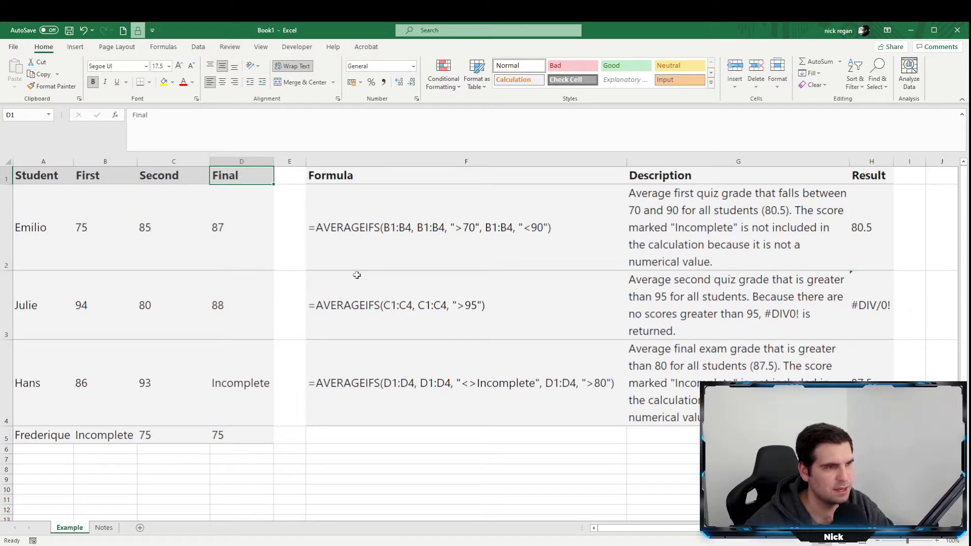
left_click(436, 238)
left_click(457, 322)
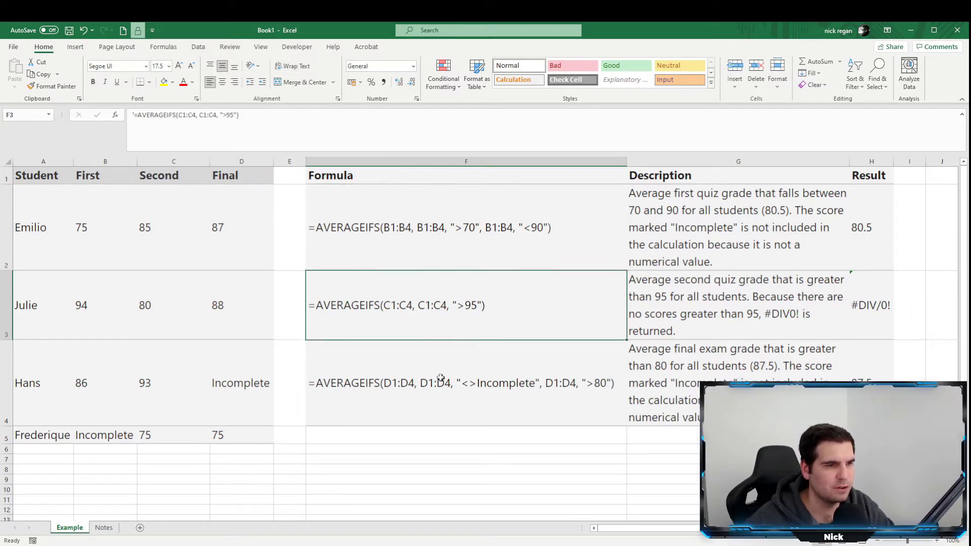
left_click(440, 373)
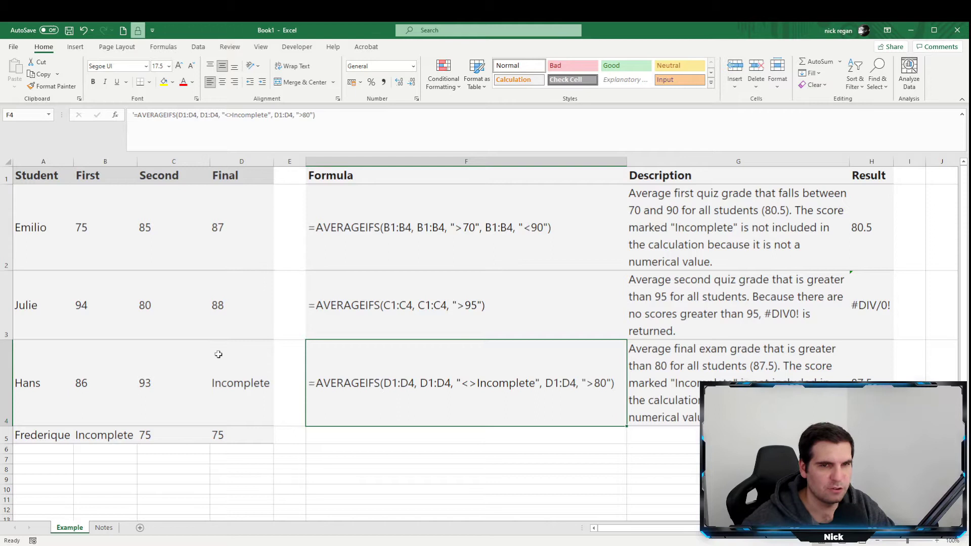
left_click(323, 240)
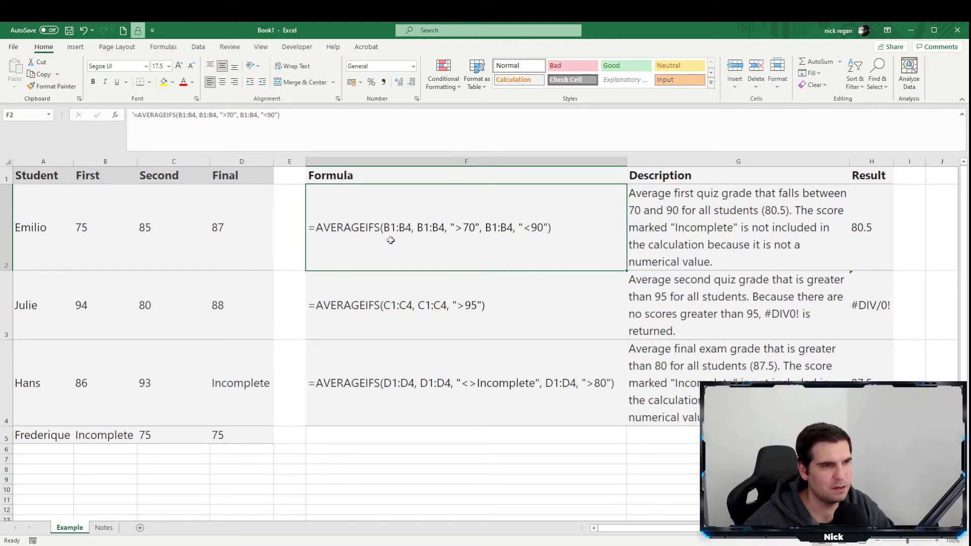
left_click(870, 228)
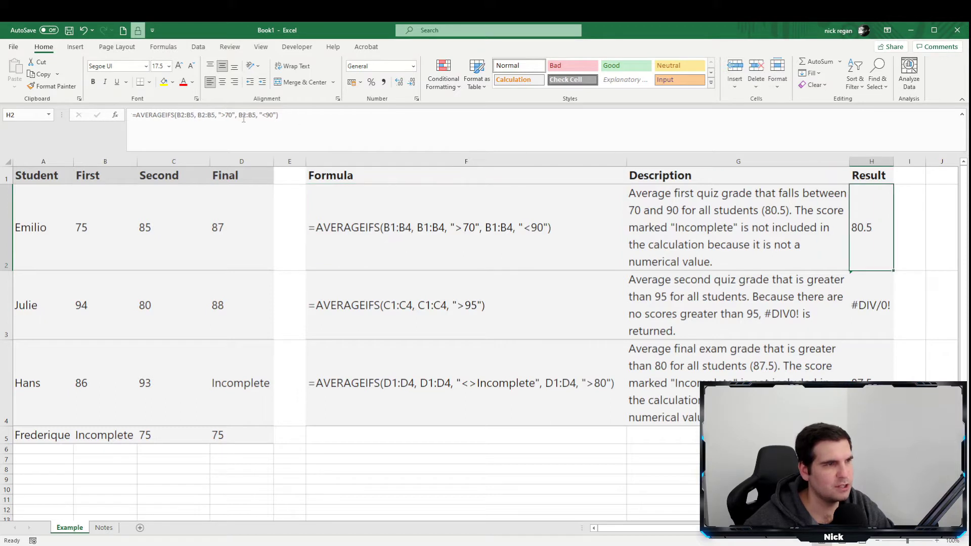
left_click(185, 115)
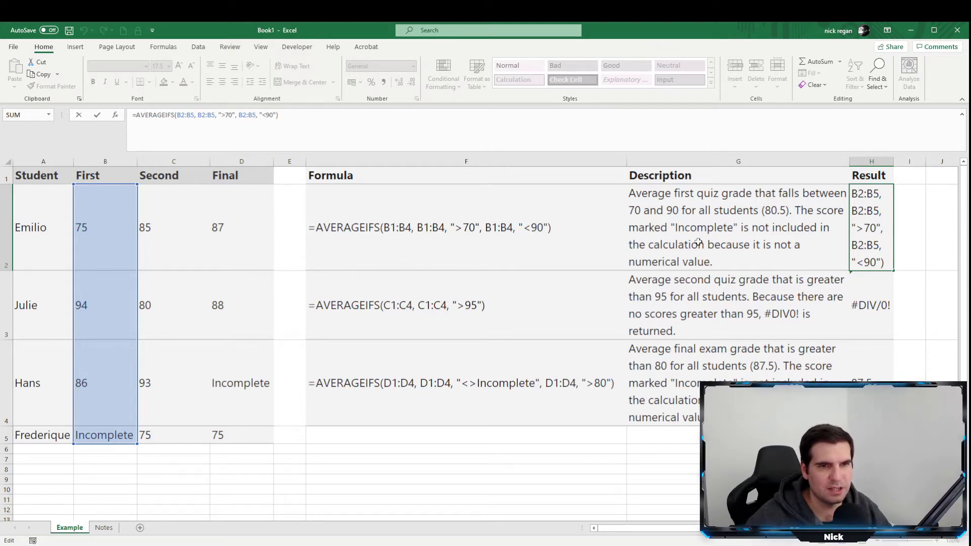
left_click(847, 240)
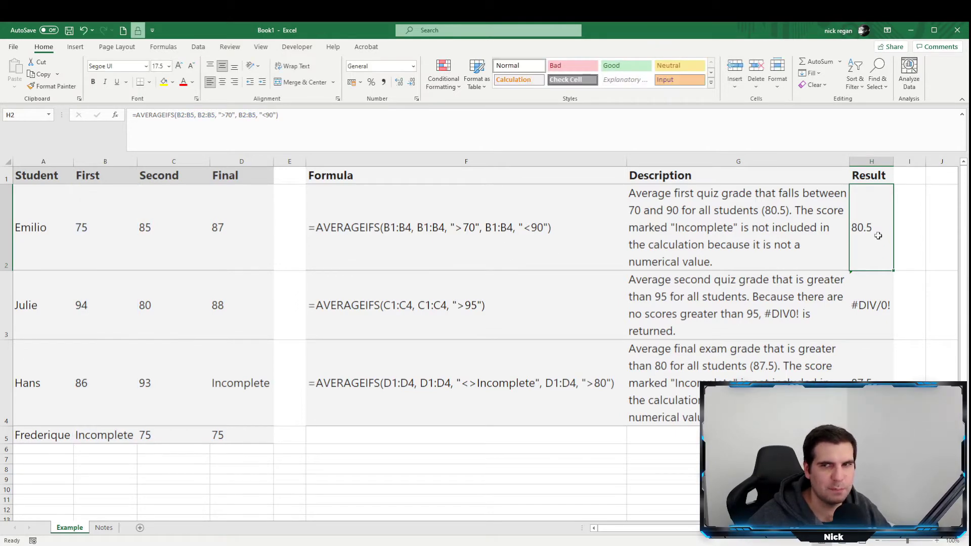
left_click_drag(107, 218, 95, 383)
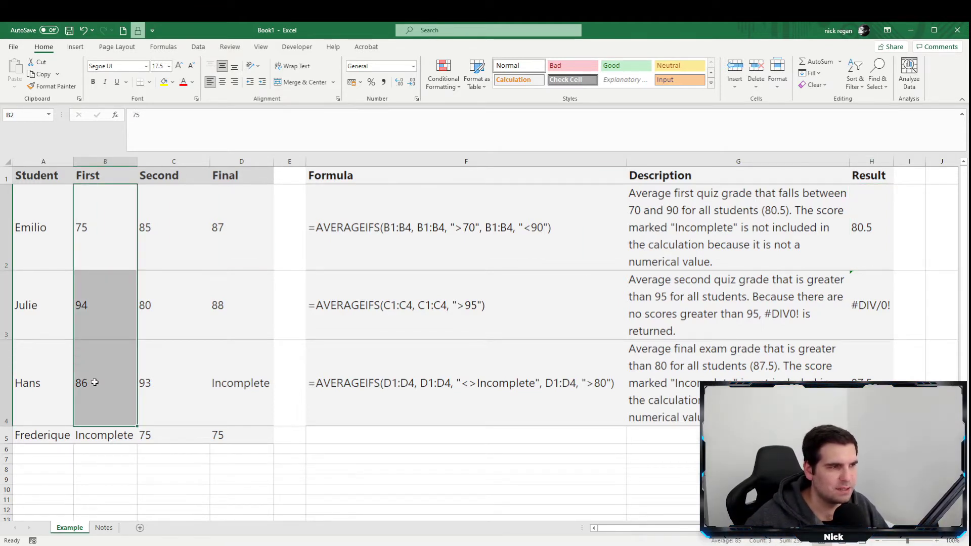
left_click(98, 221)
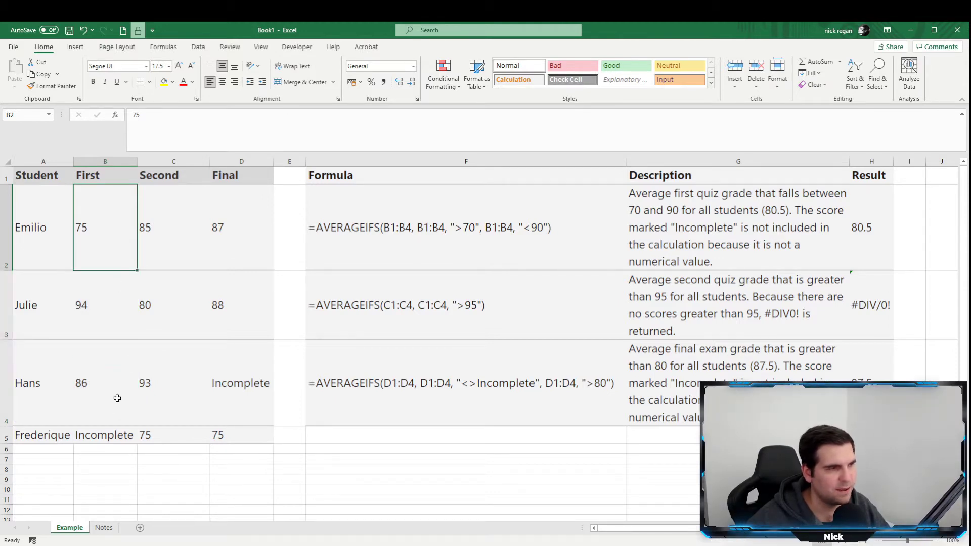
left_click(105, 388, "ctrl")
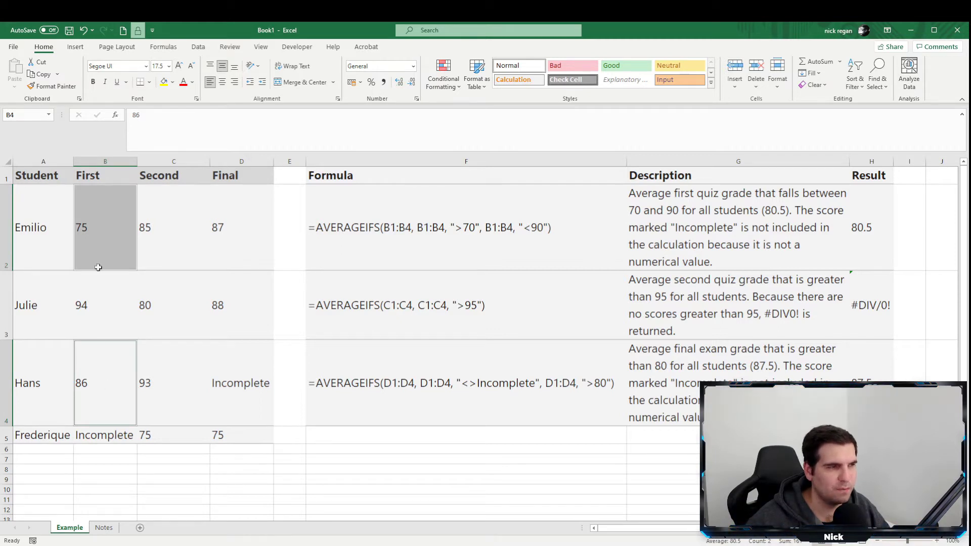
left_click(109, 311)
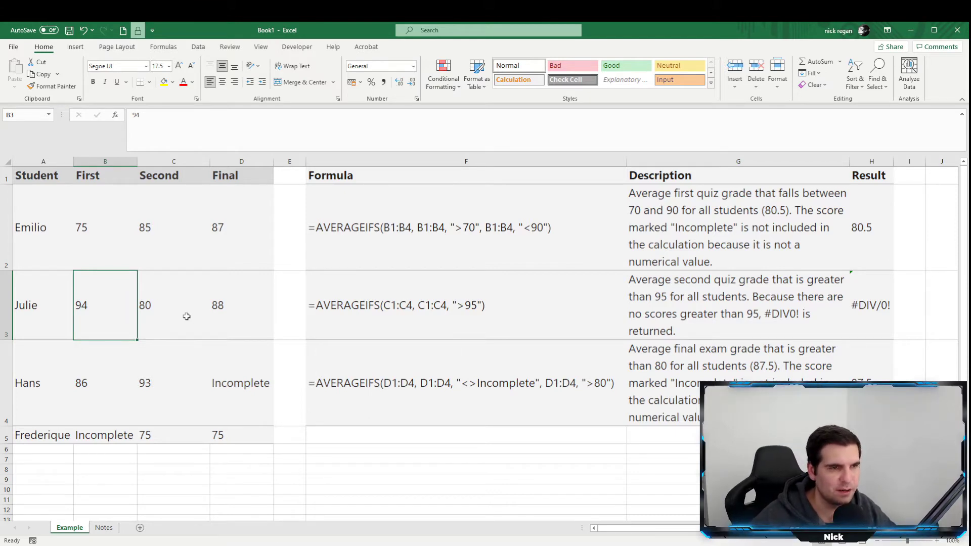
left_click(478, 256)
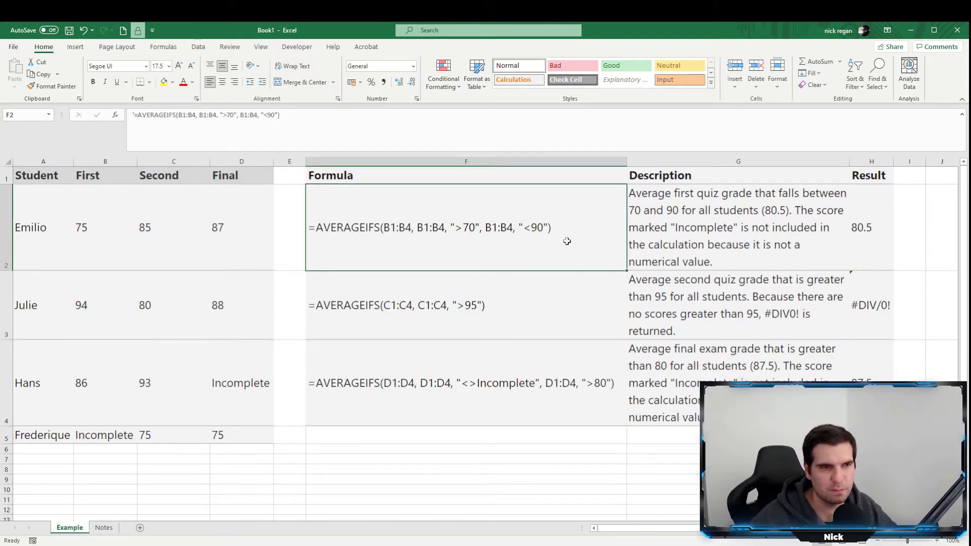
left_click(460, 324)
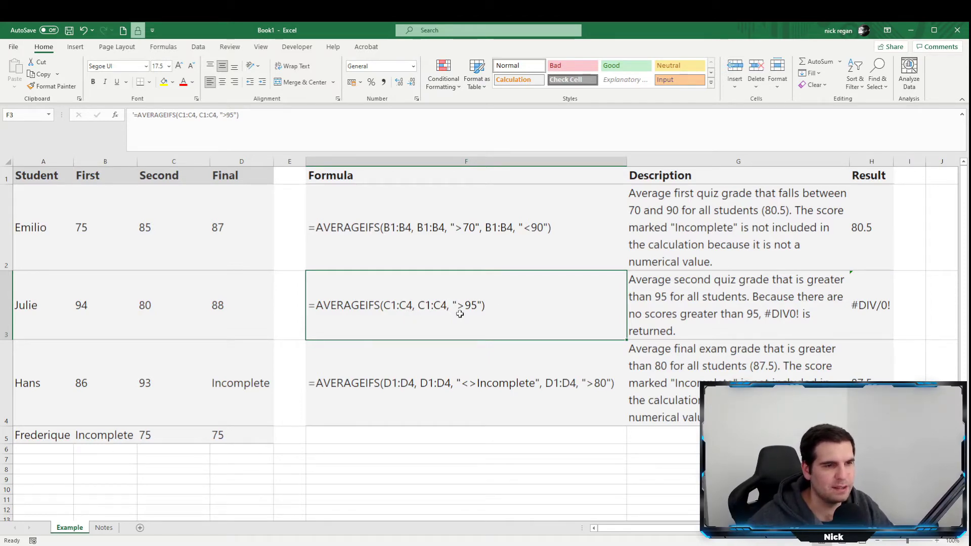
left_click(271, 144)
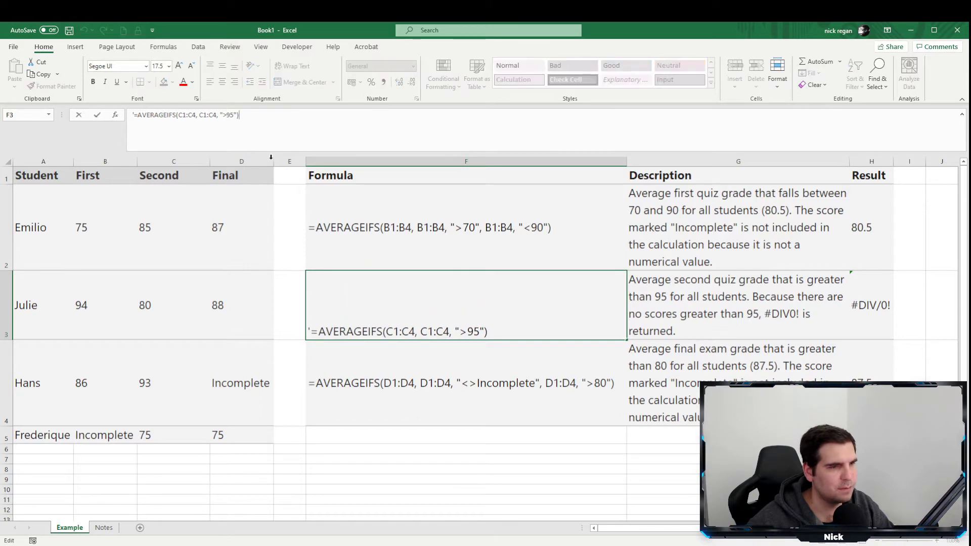
key("Escape")
left_click(858, 305)
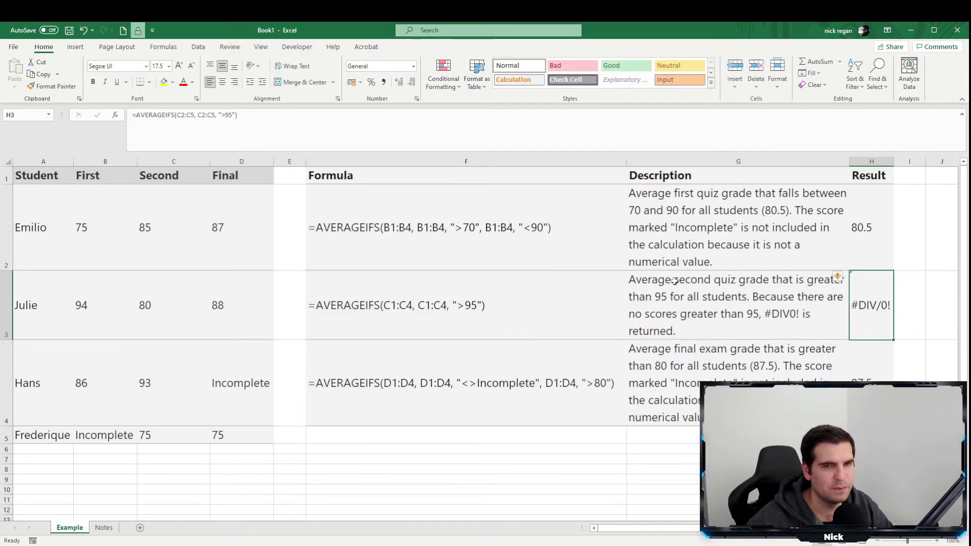
left_click(241, 131)
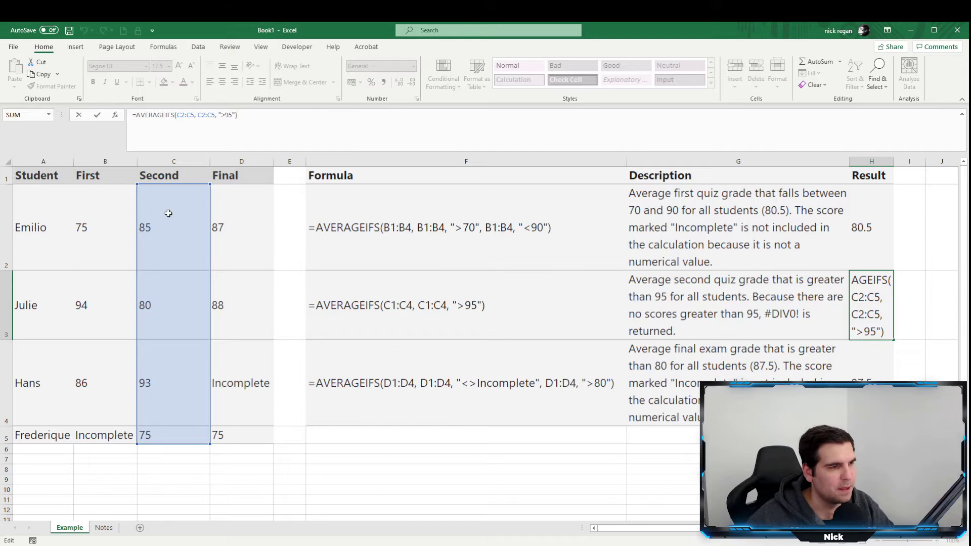
- Recommit the first result formula in H2 so it shows 80.5
key("ctrl+Return")
left_click(343, 237)
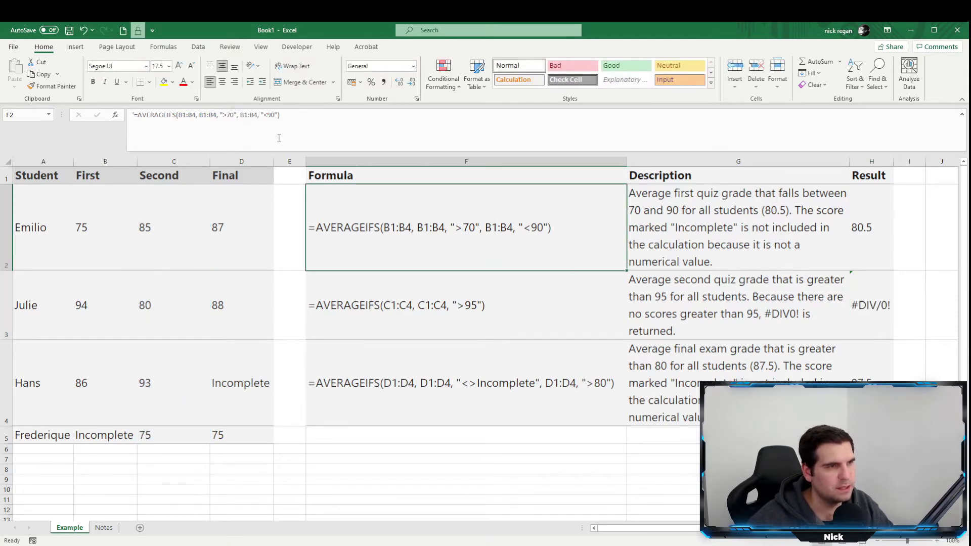
left_click(235, 120)
key("Escape")
key("Right")
key("Right")
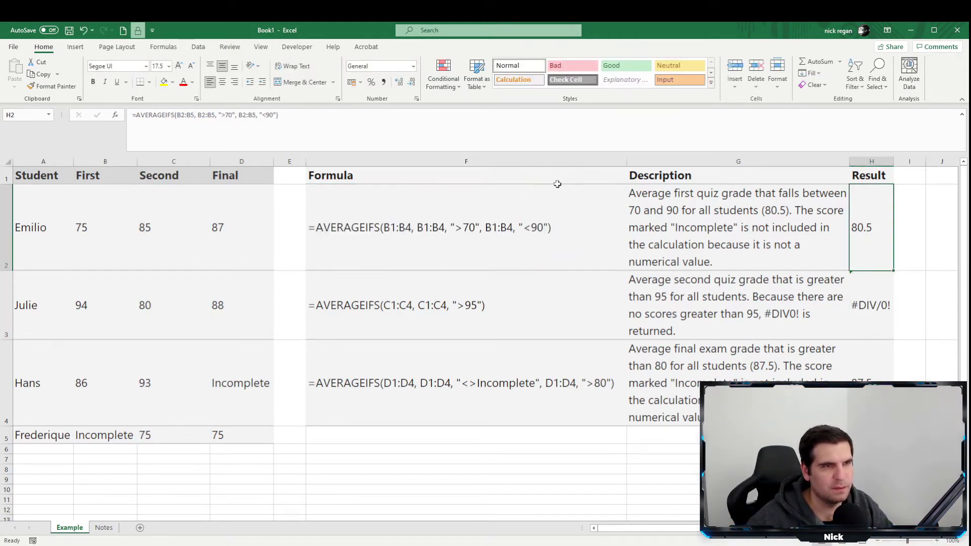
key("F2")
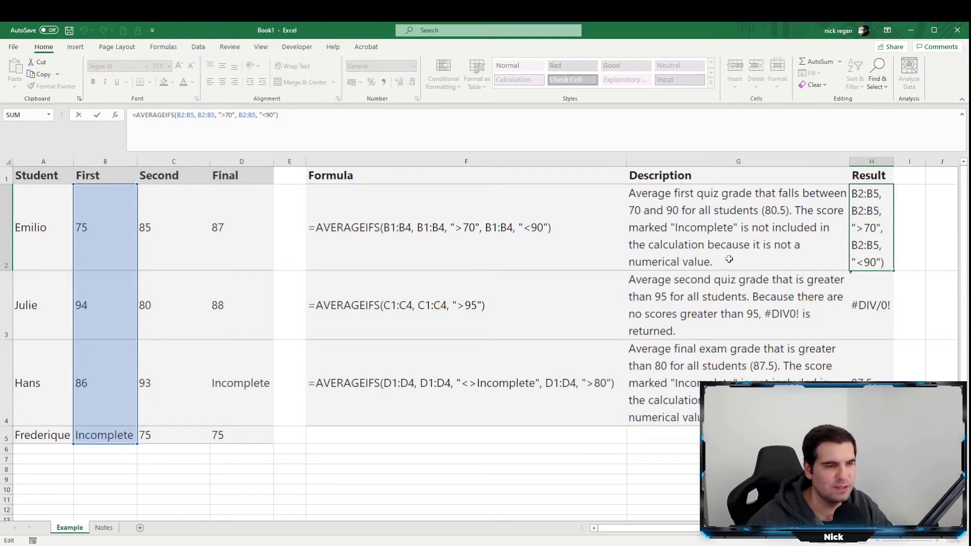
key("ctrl+Return")
- Re-enter H3's AVERAGEIFS of C2:C5 above 95, which returns #DIV/0!
left_click(872, 304)
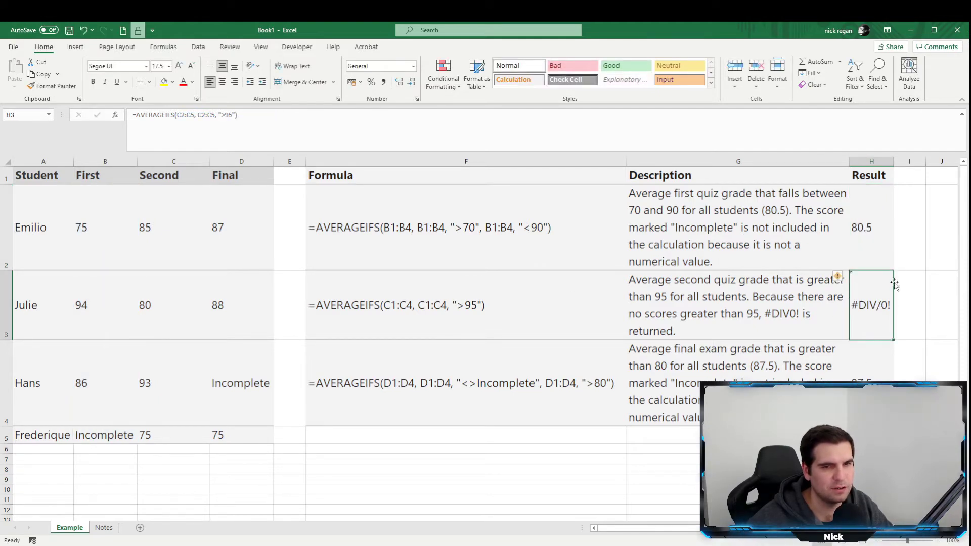
key("F2")
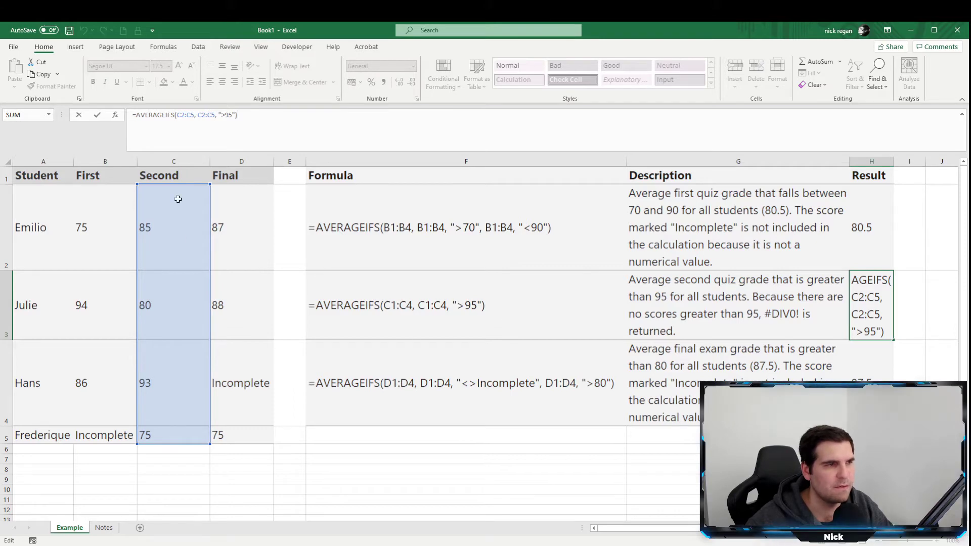
key("ctrl+Return")
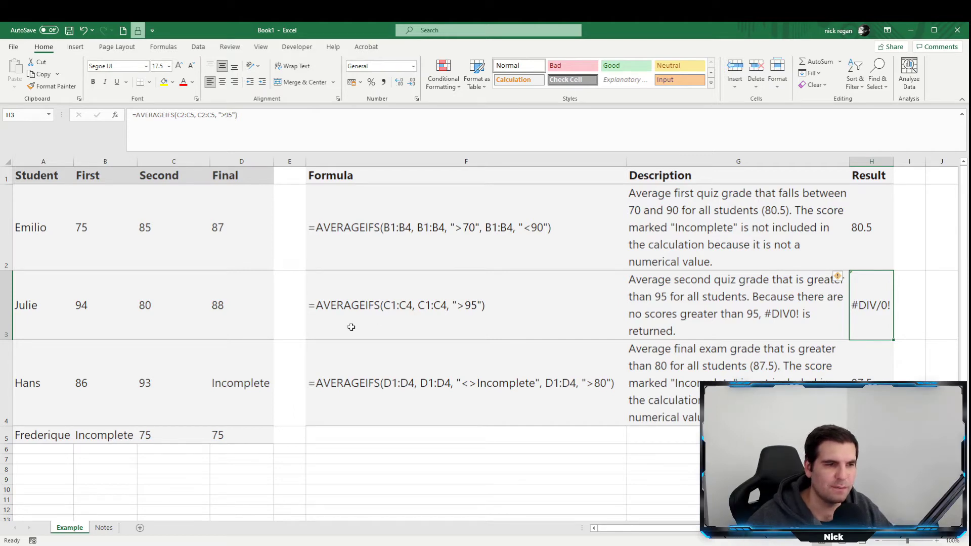
- Review H4's formula with the "<>Incomplete" and ">80" criteria on D2:D5 and commit it, giving 87.5
left_click(385, 395)
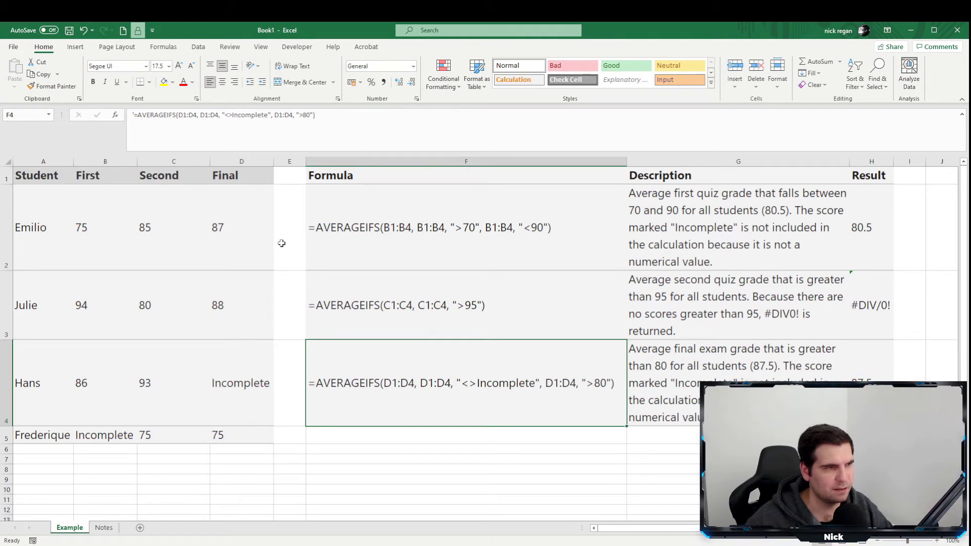
key("Right")
key("Right")
left_click(180, 132)
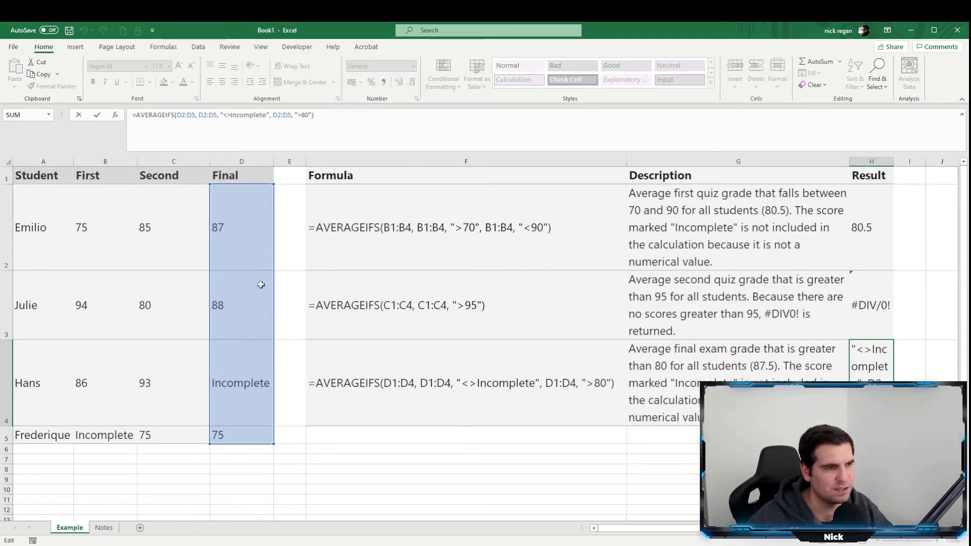
left_click(210, 115)
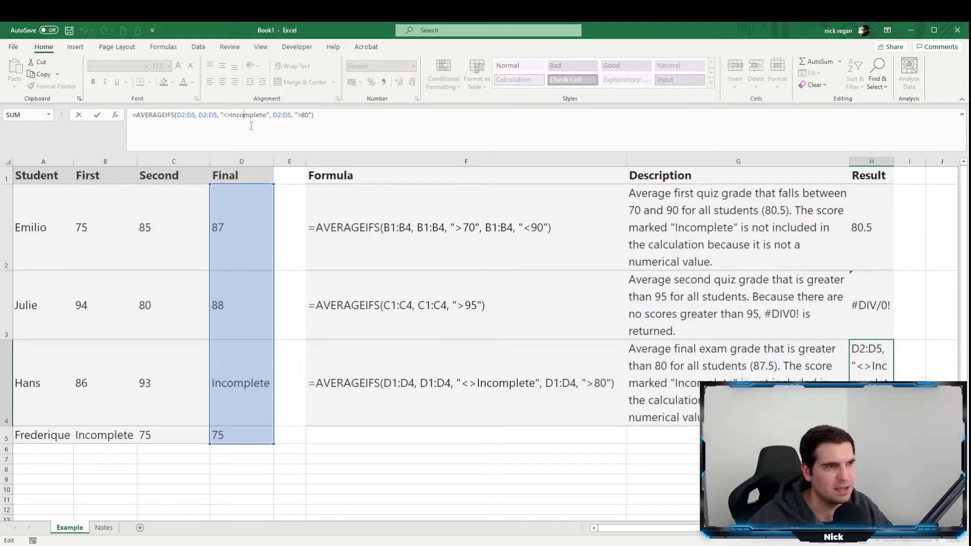
left_click_drag(267, 116, 224, 117)
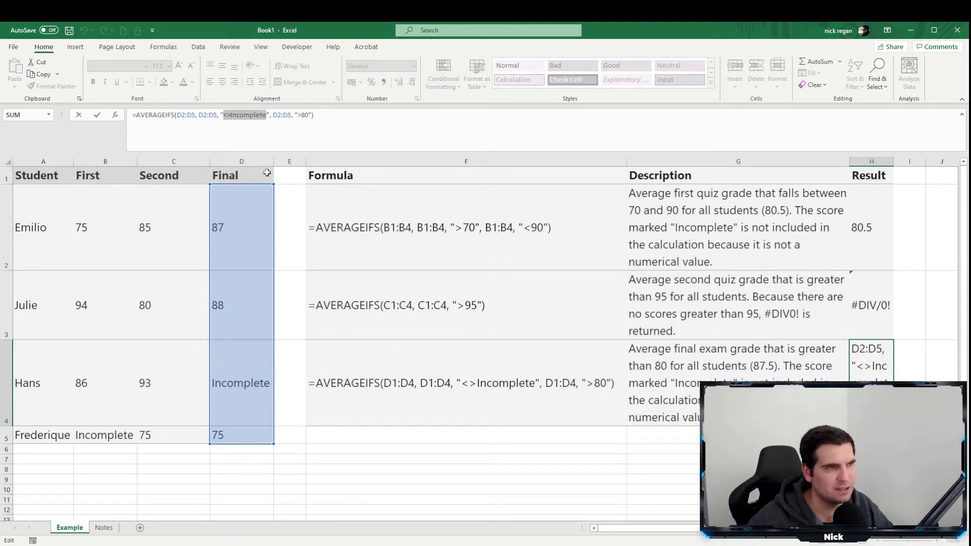
key("Escape")
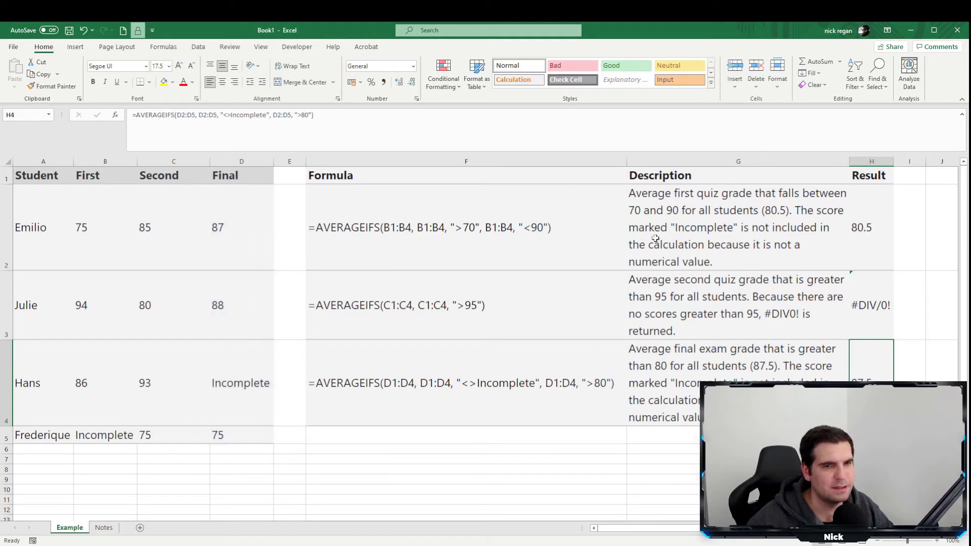
left_click(241, 127)
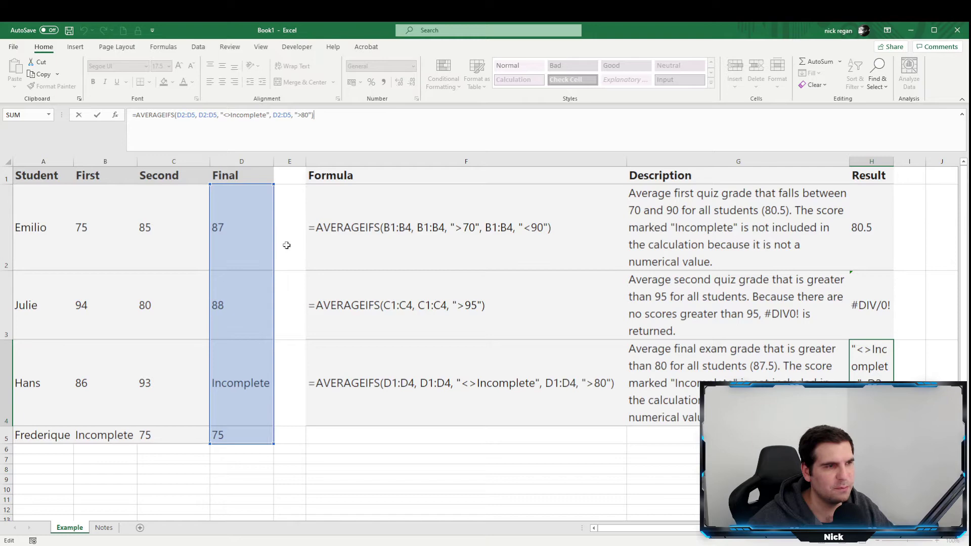
left_click(284, 117)
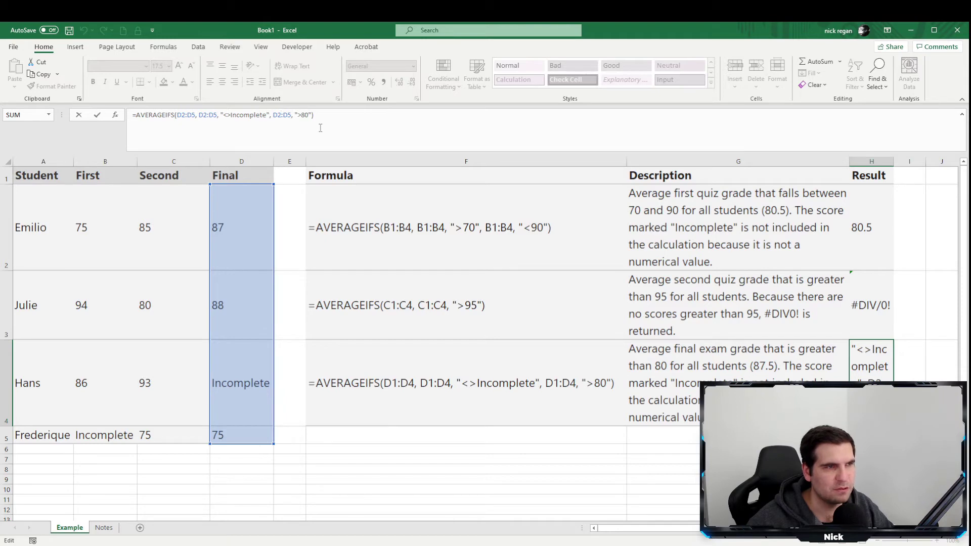
key("Return")
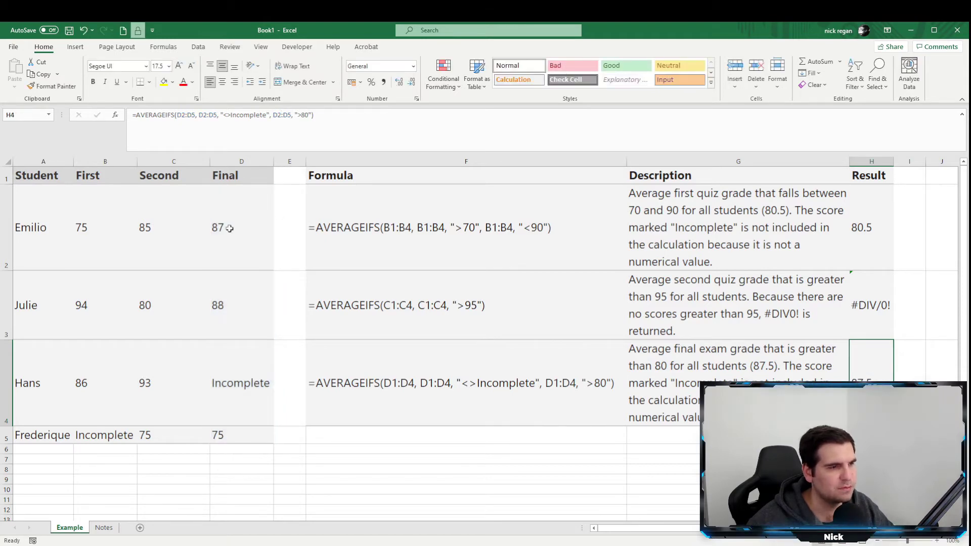
left_click_drag(251, 224, 234, 303)
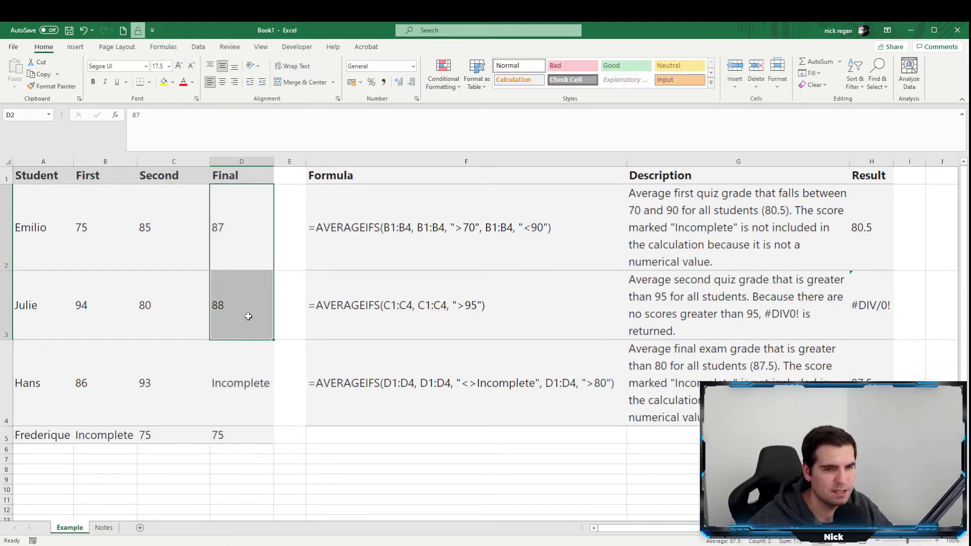
left_click(860, 381)
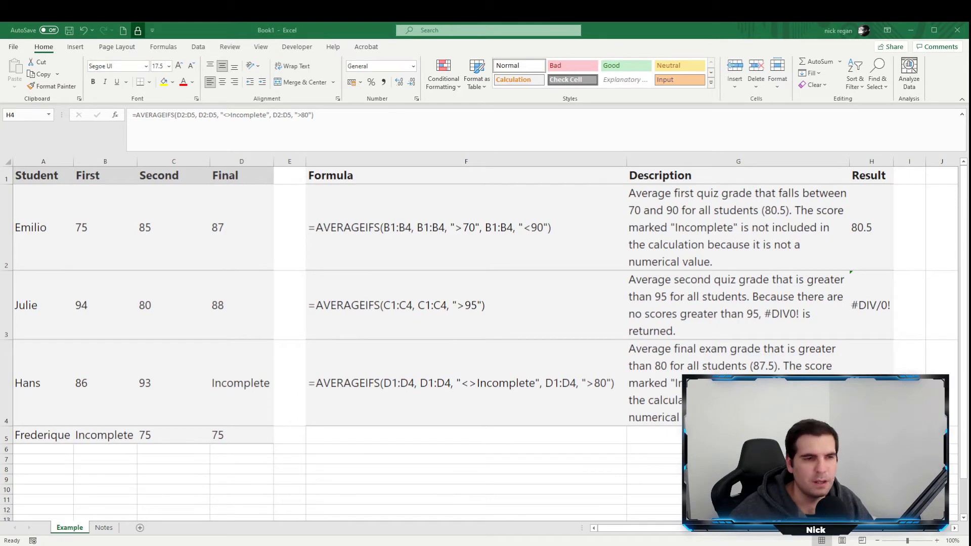
key("alt+Tab")
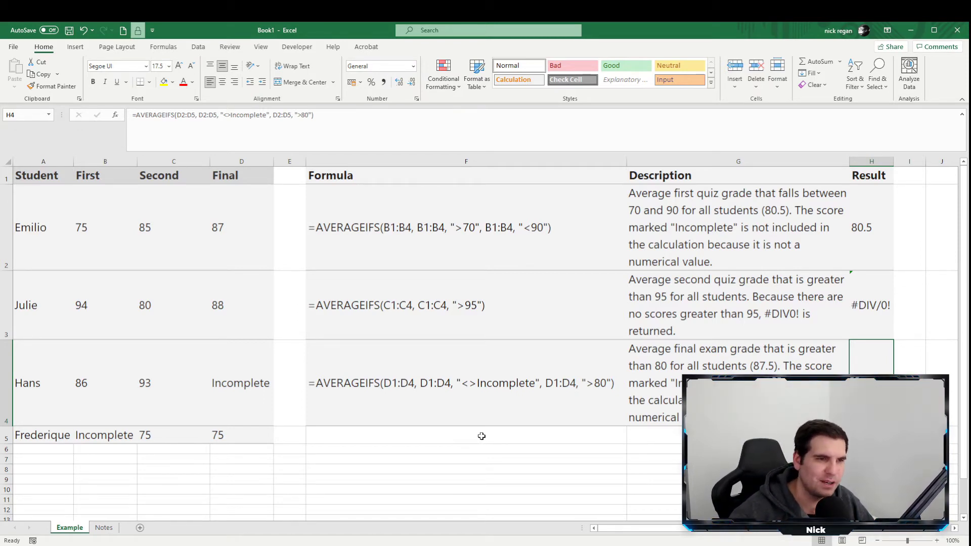
- Copy F4's formula into F5, drop the leading apostrophe, and clear its arguments after =AVERAGEIFS(
left_click(458, 439)
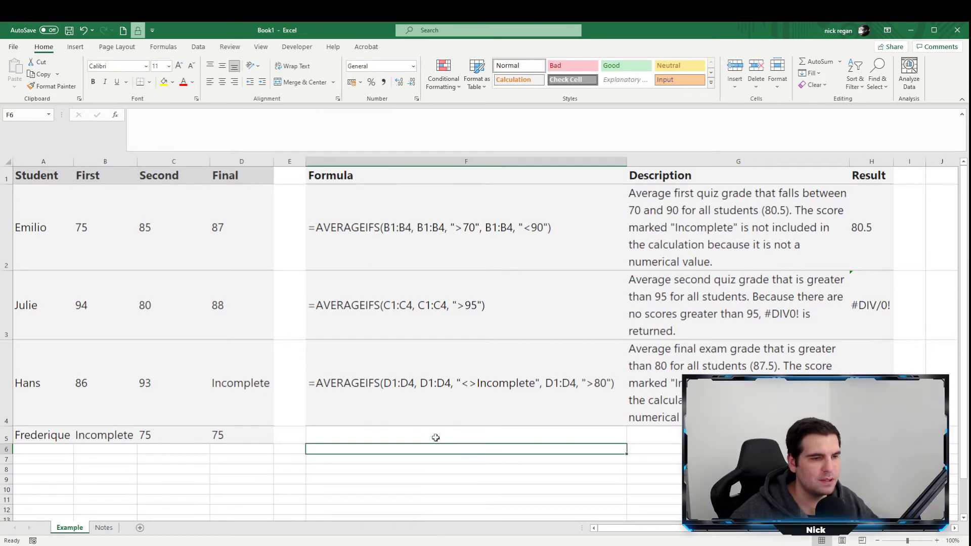
left_click(505, 400)
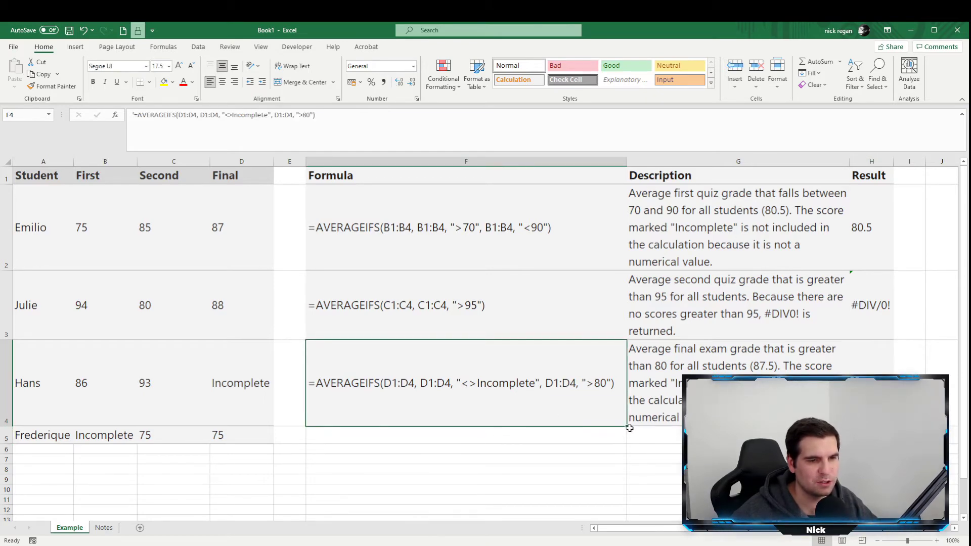
left_click_drag(629, 428, 556, 440)
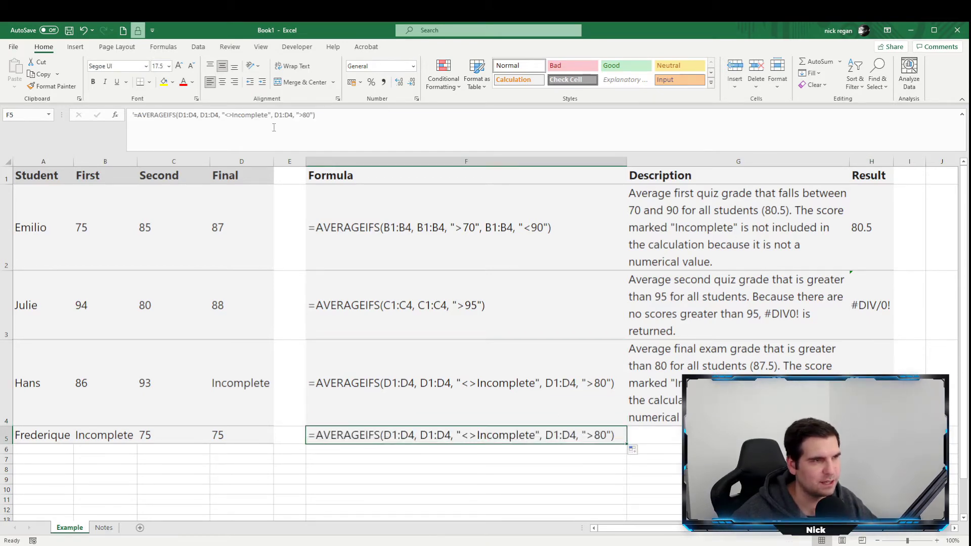
left_click_drag(135, 116, 123, 120)
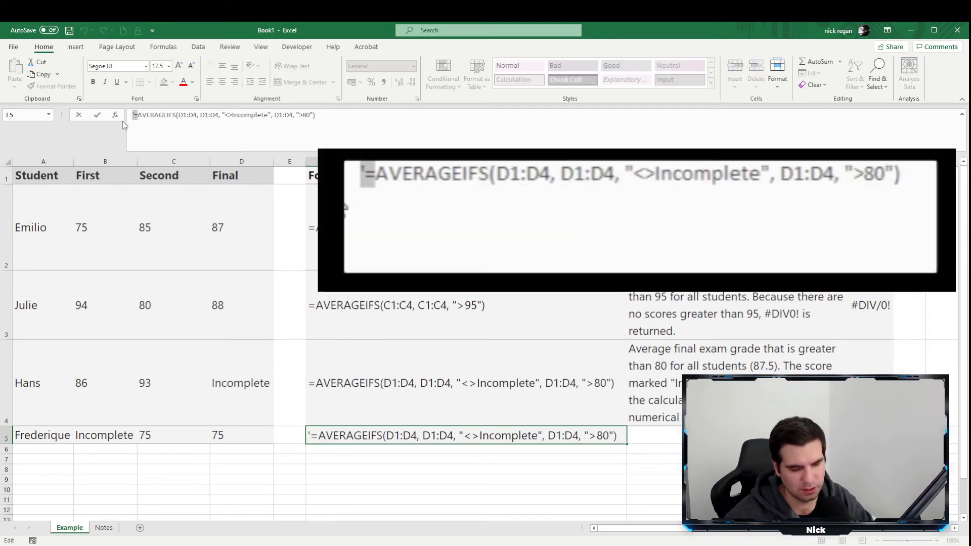
key("BackSpace")
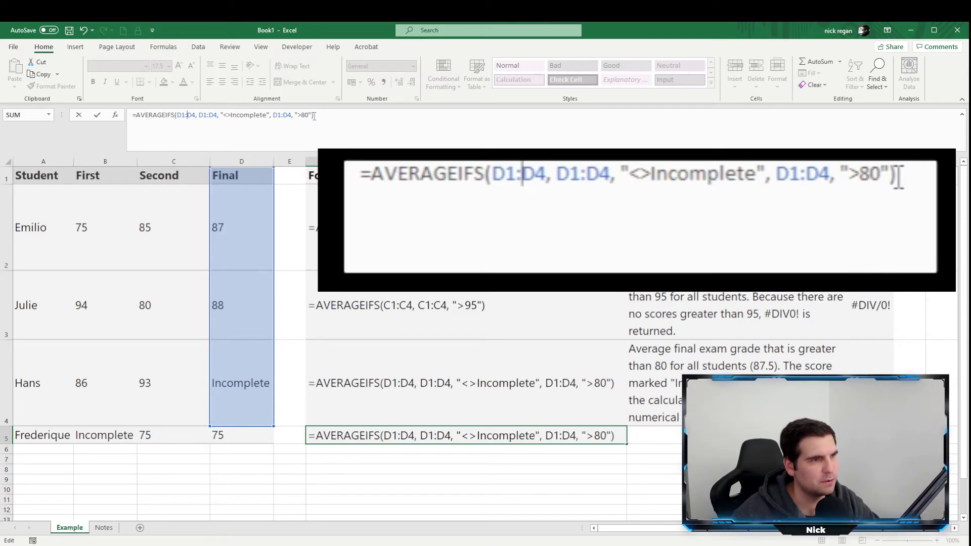
left_click_drag(315, 115, 180, 123)
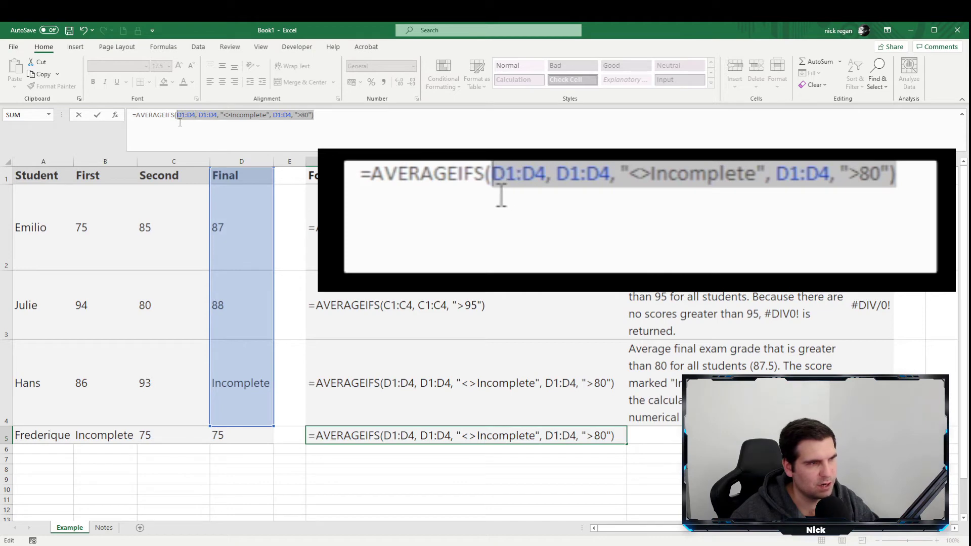
key("BackSpace")
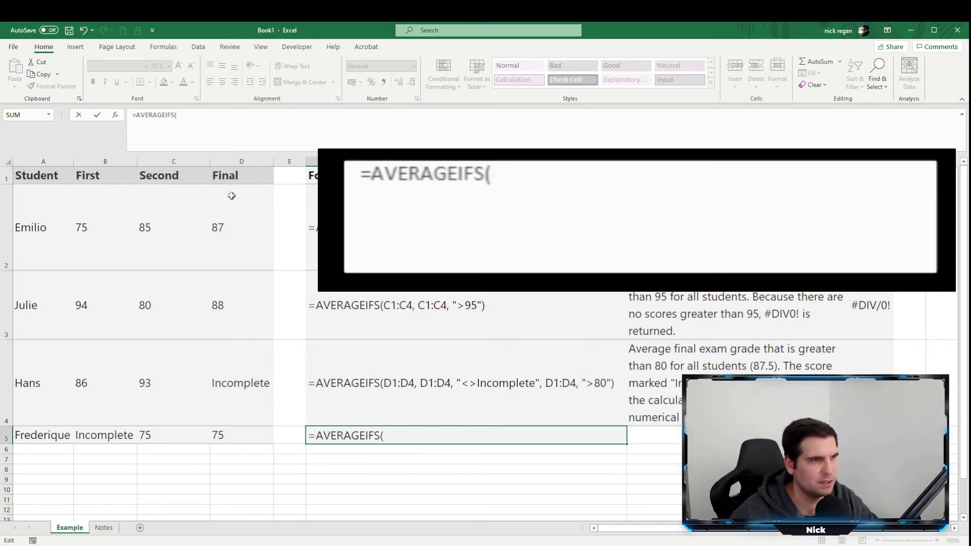
- Complete F5 as =AVERAGEIFS(D2:D5,C2:C5,E5) using the Final and Second score ranges
left_click_drag(240, 194, 248, 437)
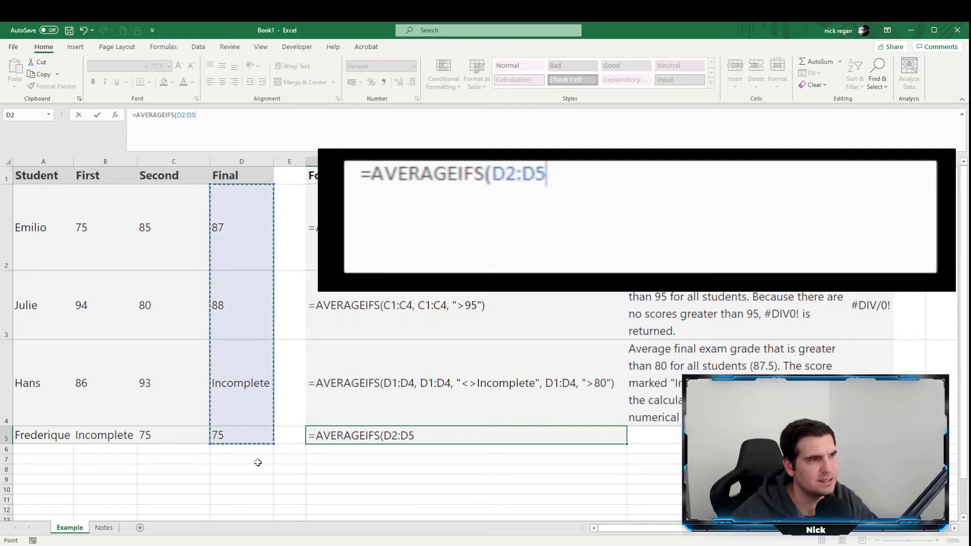
type(",")
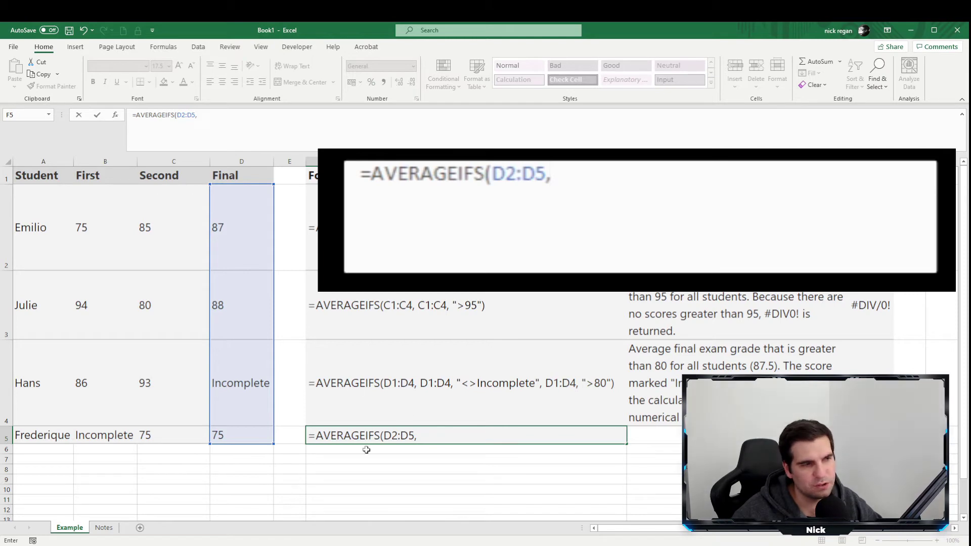
left_click_drag(156, 194, 154, 436)
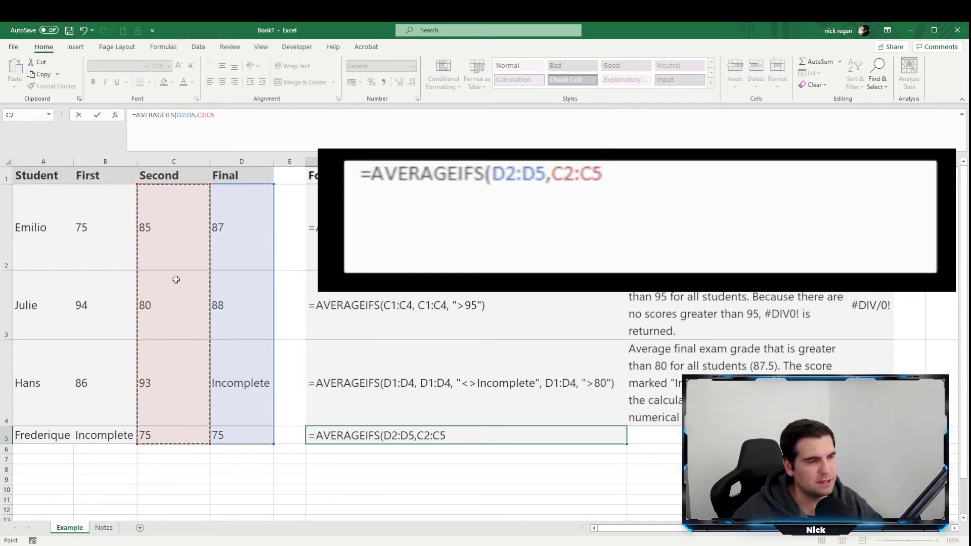
type(",")
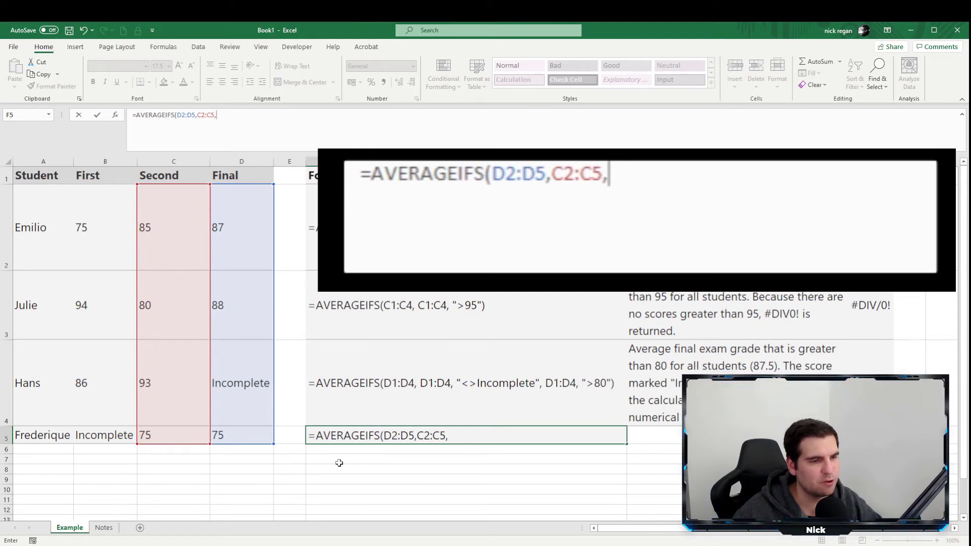
left_click(288, 436)
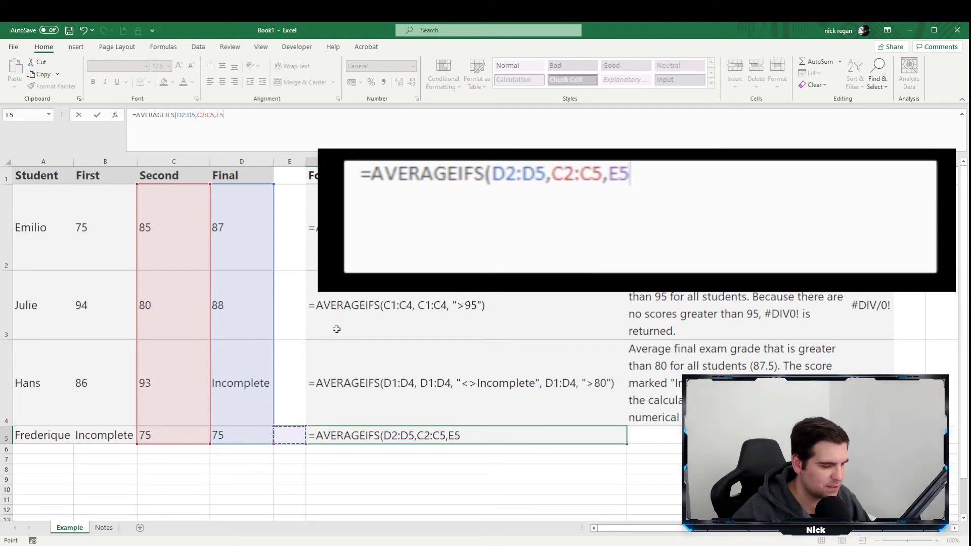
type(")")
key("Return")
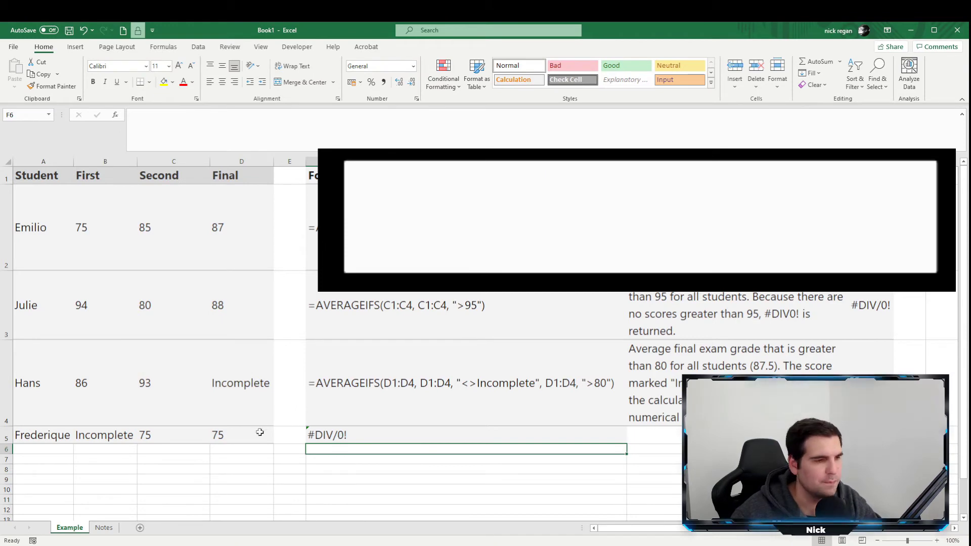
- Check the empty criterion cell E5, then edit F5's formula just before E5
left_click(291, 434)
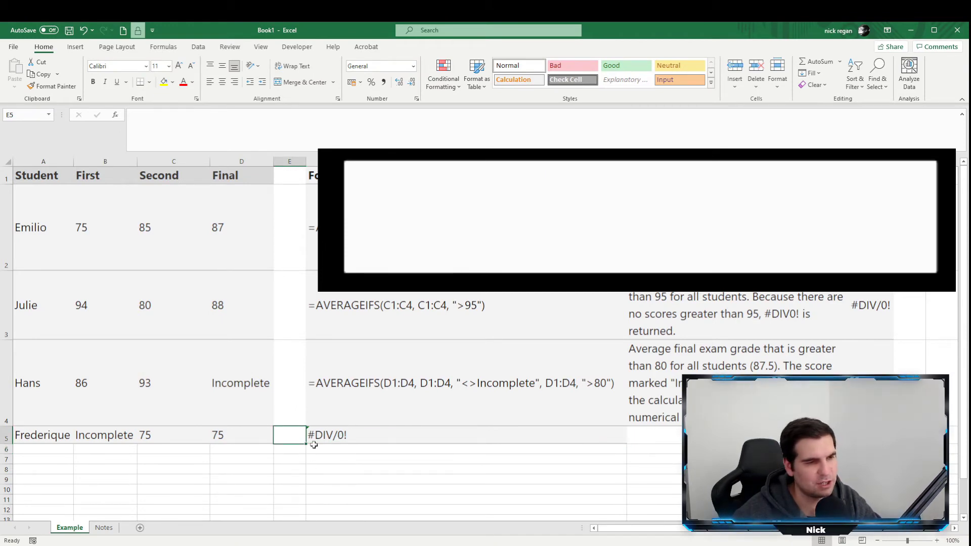
left_click(316, 436)
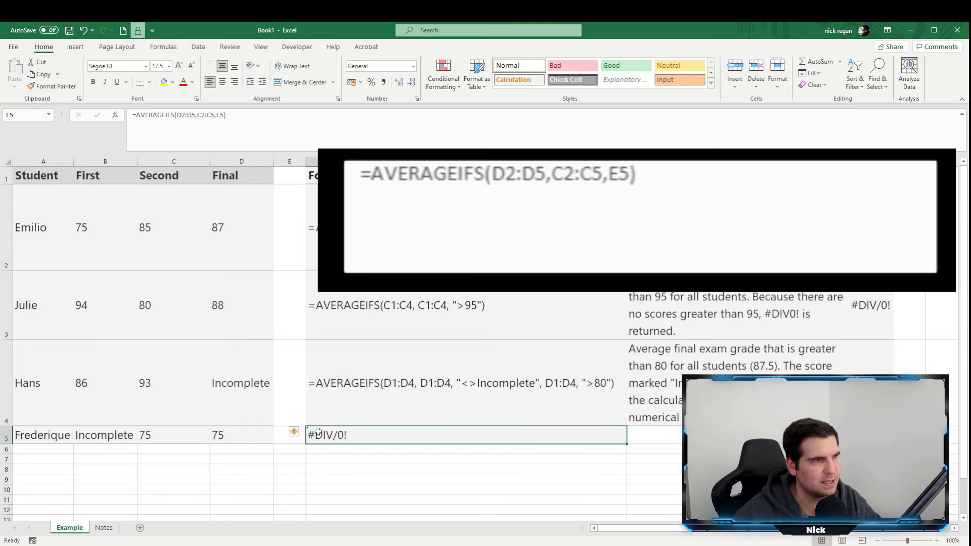
left_click(226, 115)
left_click(216, 116)
- Insert ">" & before E5 in F5's criterion so it compares scores above E5
type("\"")
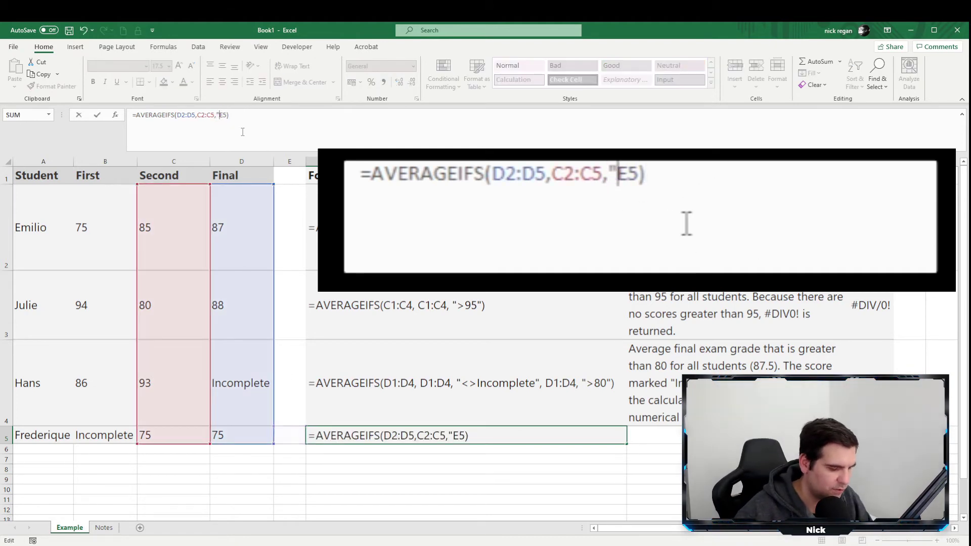
type(">\"")
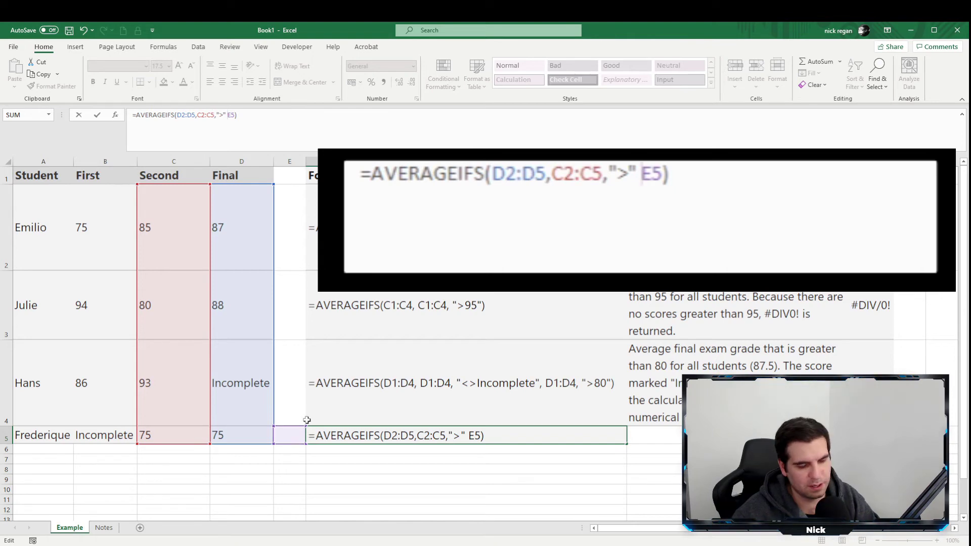
left_click(329, 456)
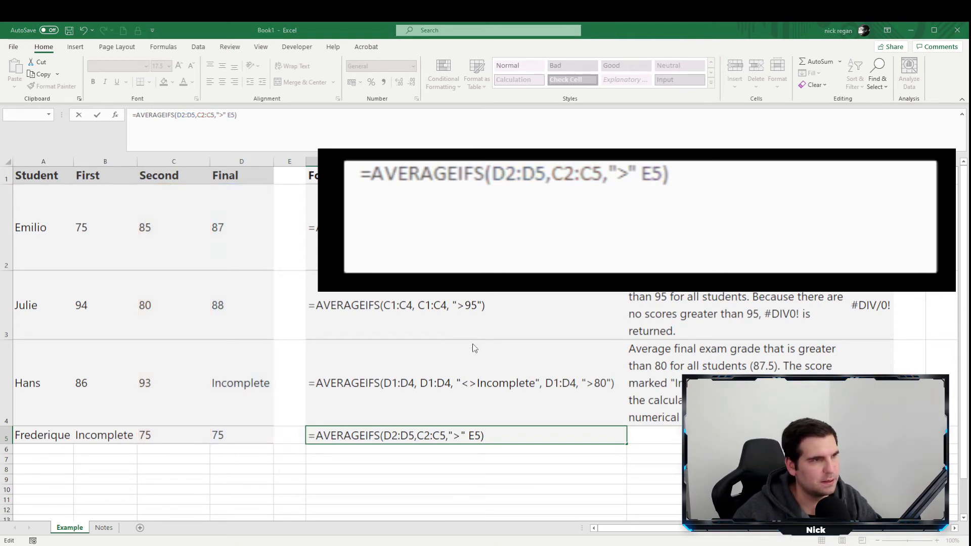
left_click(227, 118)
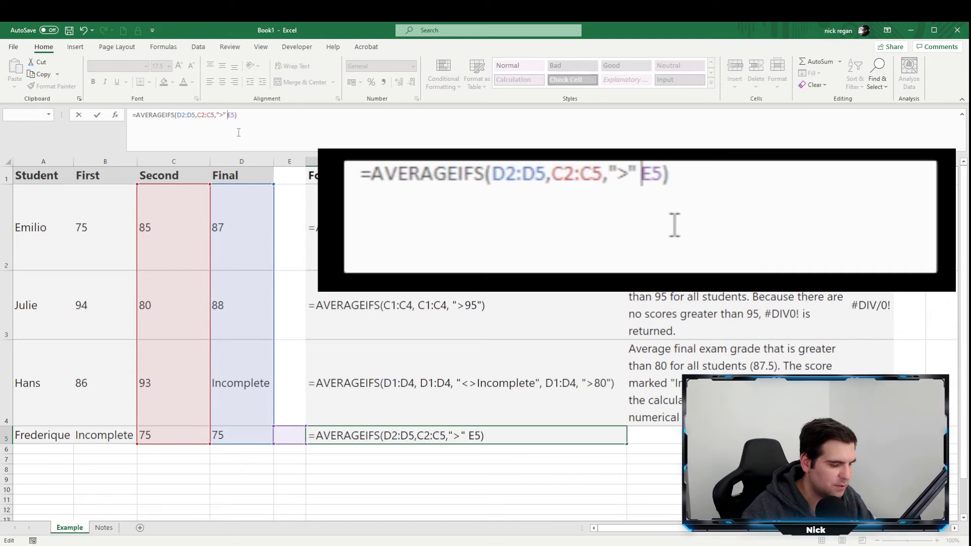
type("&")
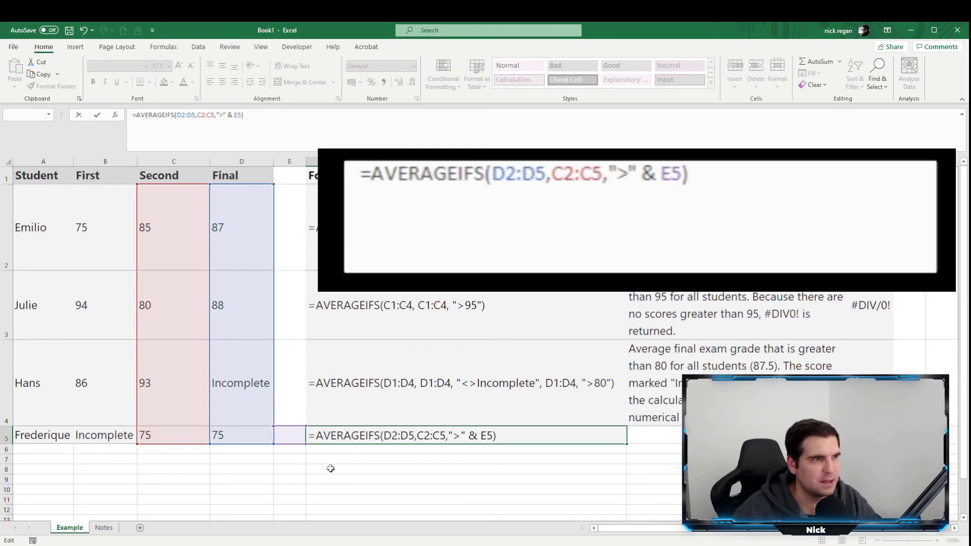
- Commit F5, enter 80 as the criterion in E5, and show F5's 87.00 with two decimals
key("Return")
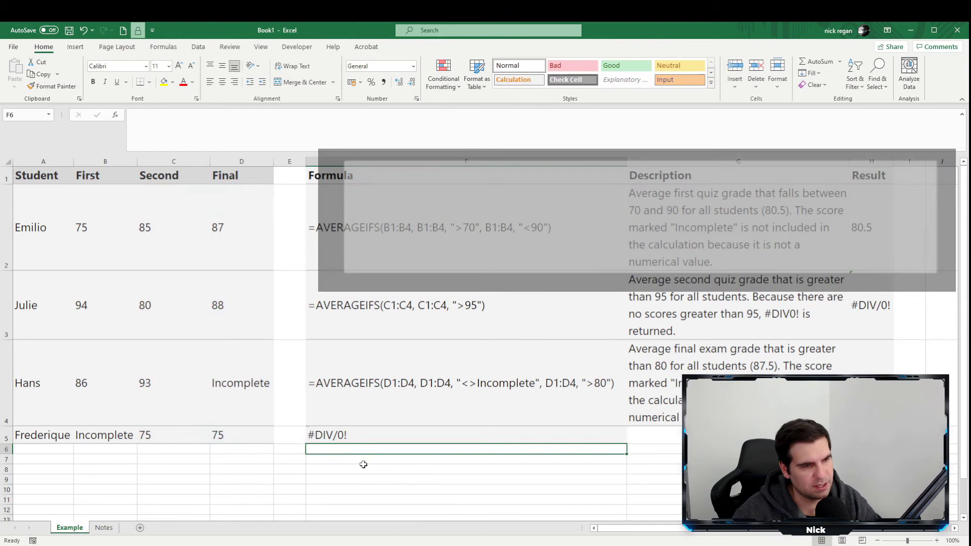
left_click(282, 434)
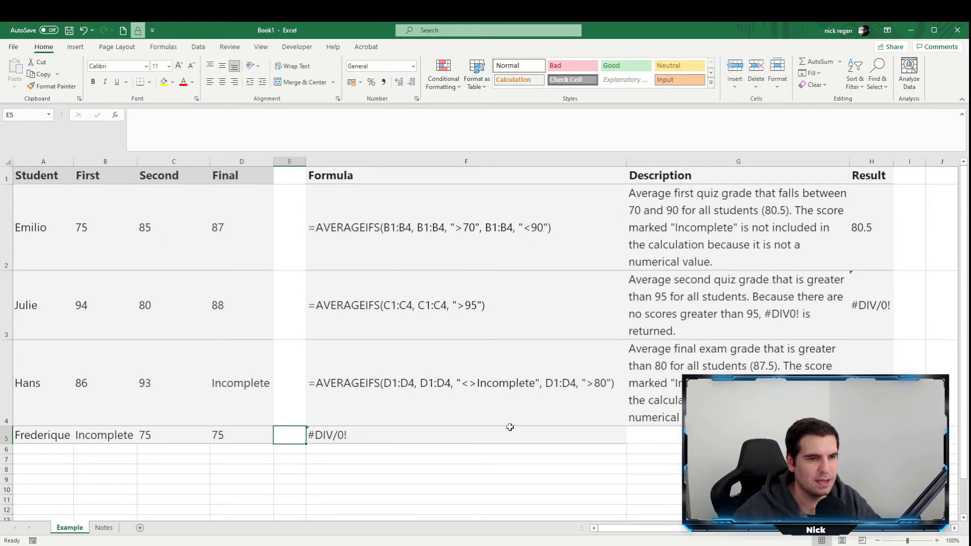
type("80")
key("Return")
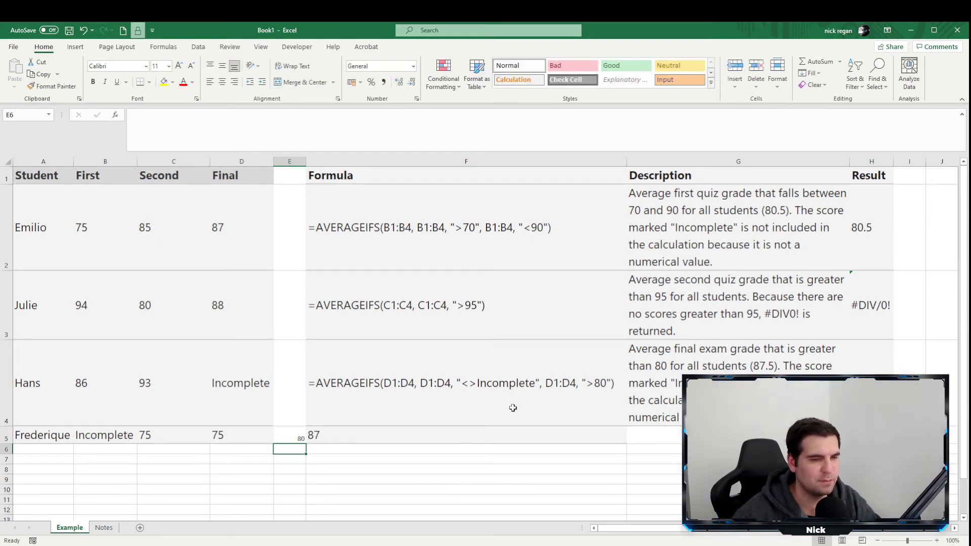
left_click(384, 433)
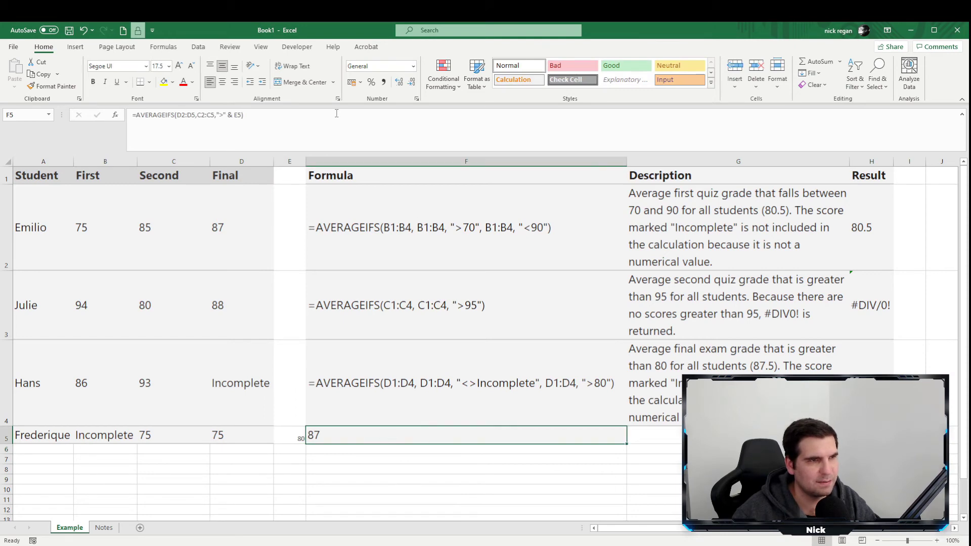
left_click(399, 83)
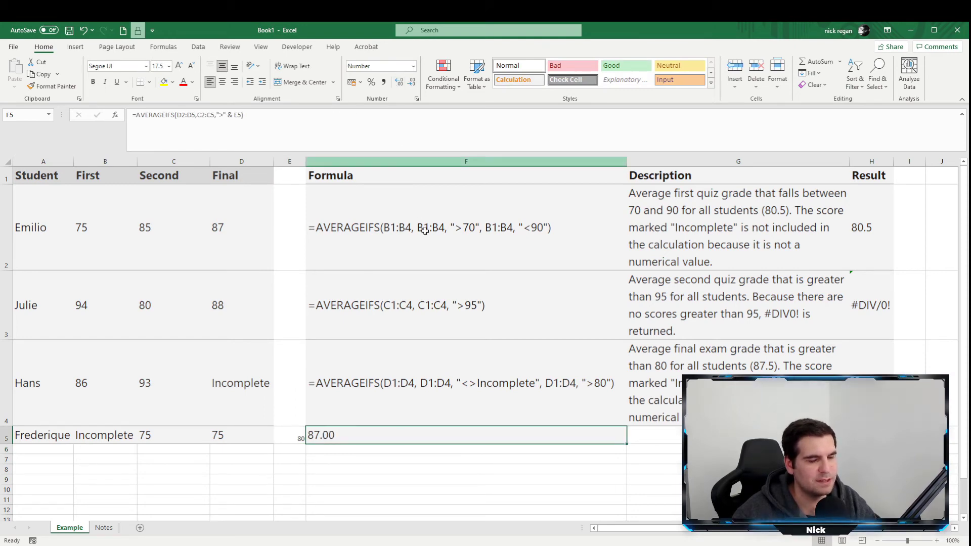
- Compare criterion 80 in E5 and F5's result against the Final score 87 in D2
left_click(296, 435)
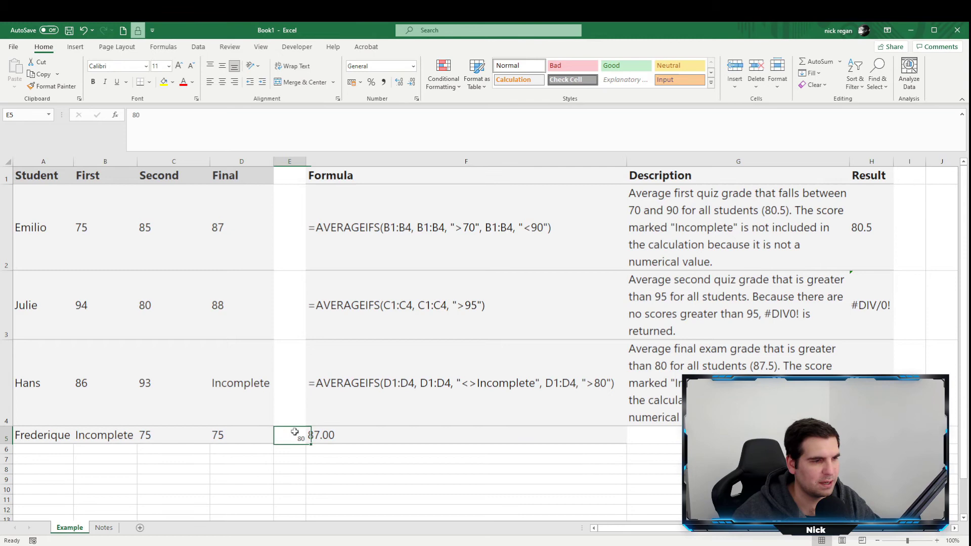
left_click(325, 436)
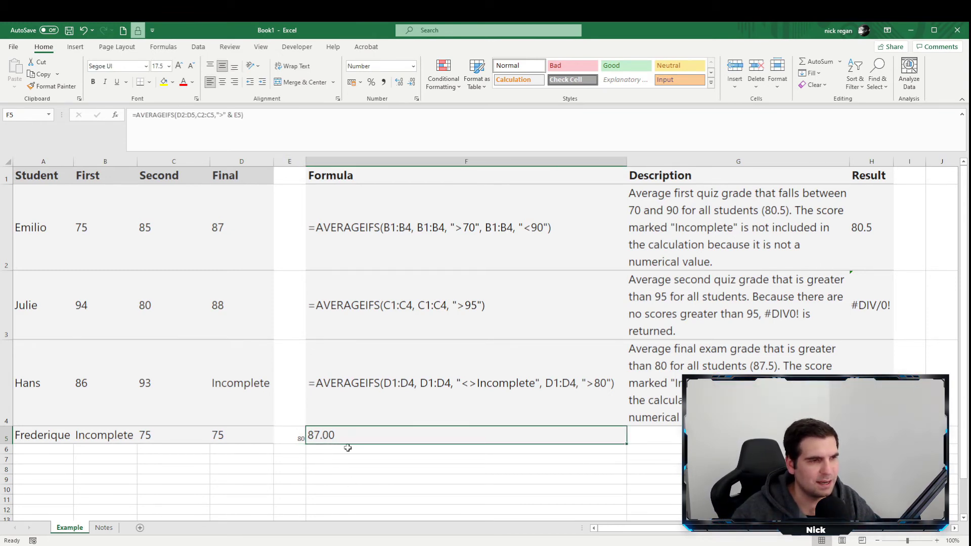
left_click(292, 435)
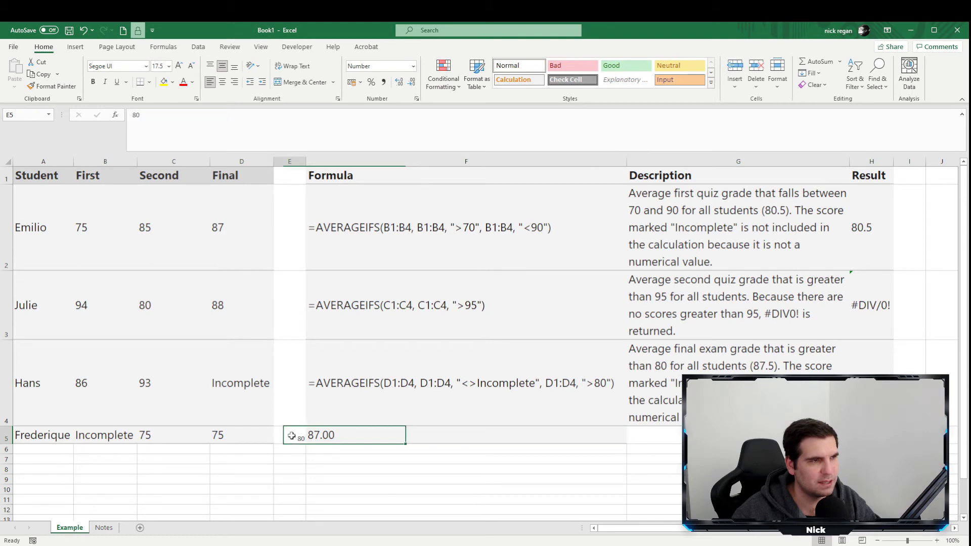
left_click(235, 250)
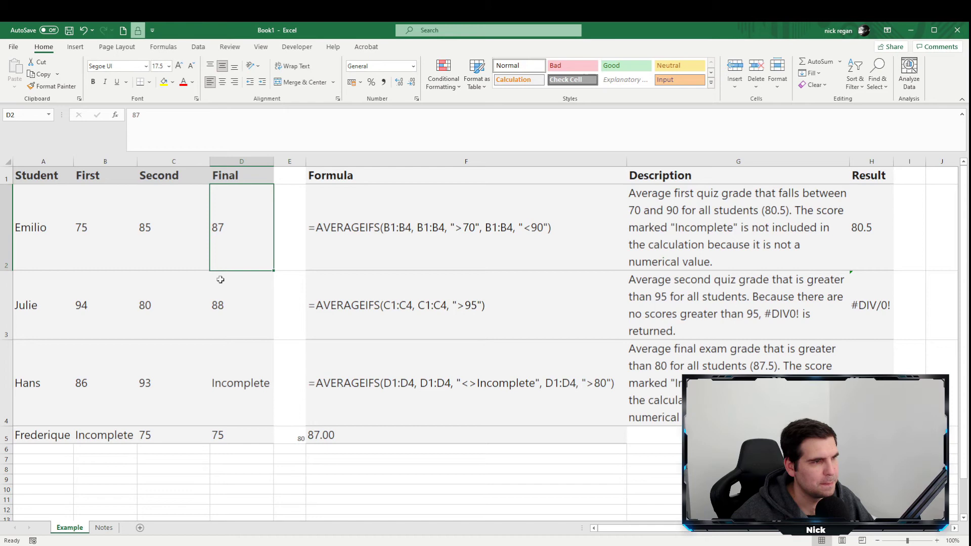
left_click(160, 375)
left_click_drag(155, 307, 187, 423)
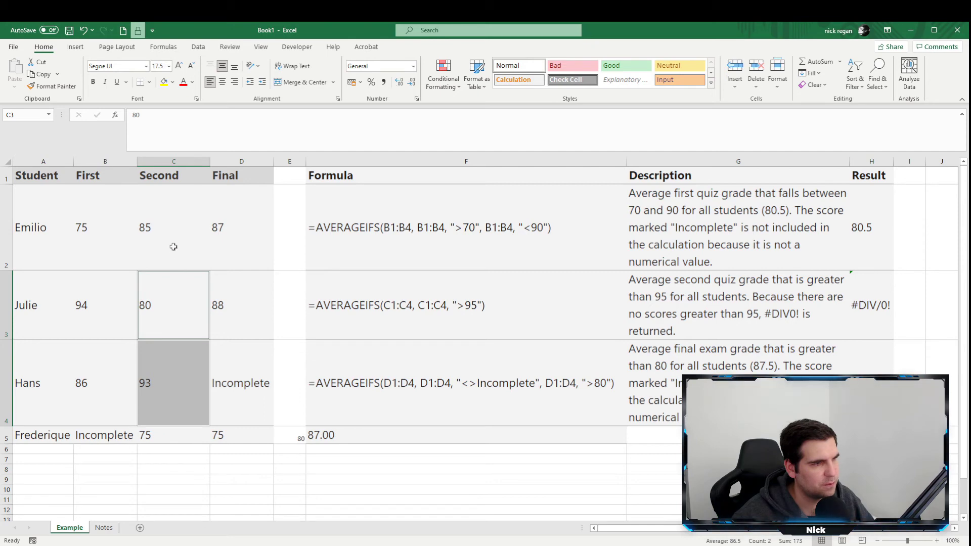
left_click(163, 232)
left_click(165, 393, "ctrl")
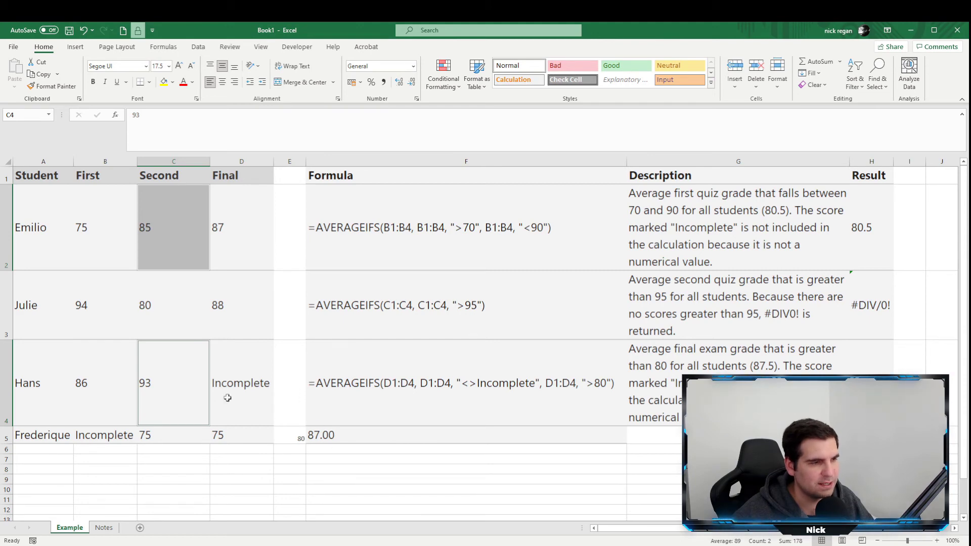
left_click_drag(231, 196, 252, 446)
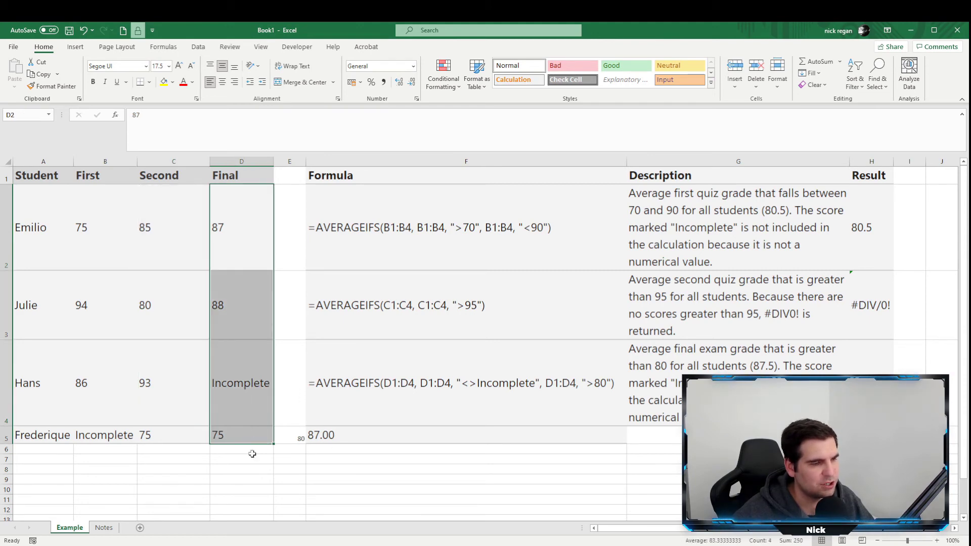
left_click(167, 223)
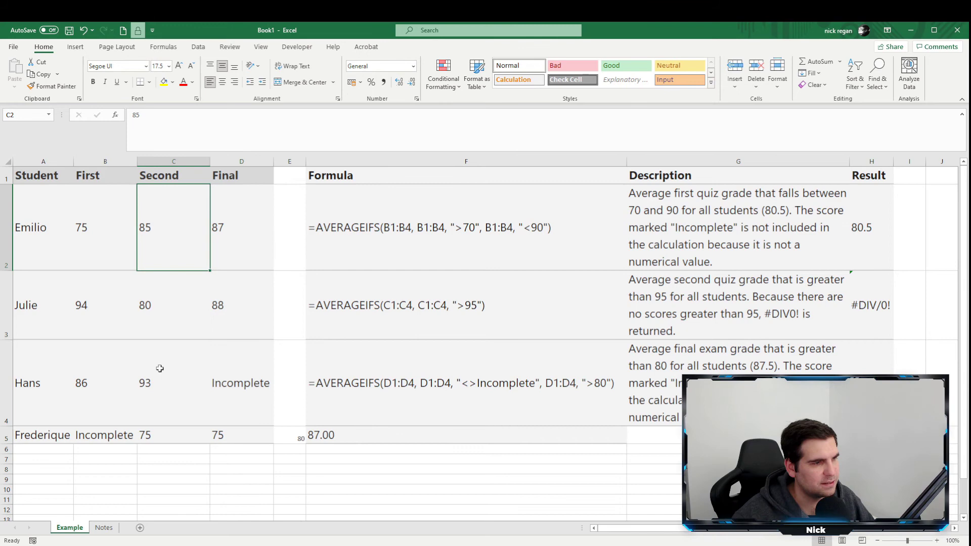
left_click(156, 388, "ctrl")
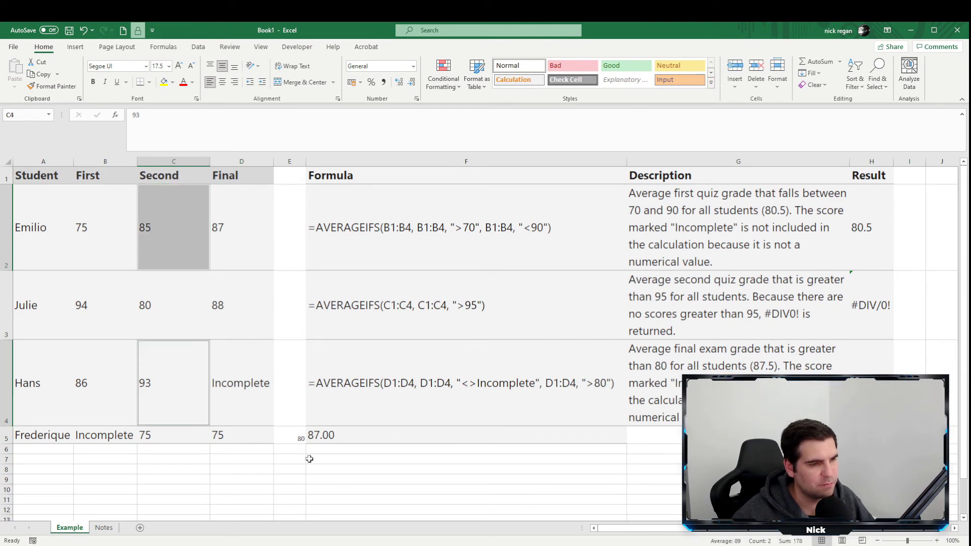
left_click(226, 387)
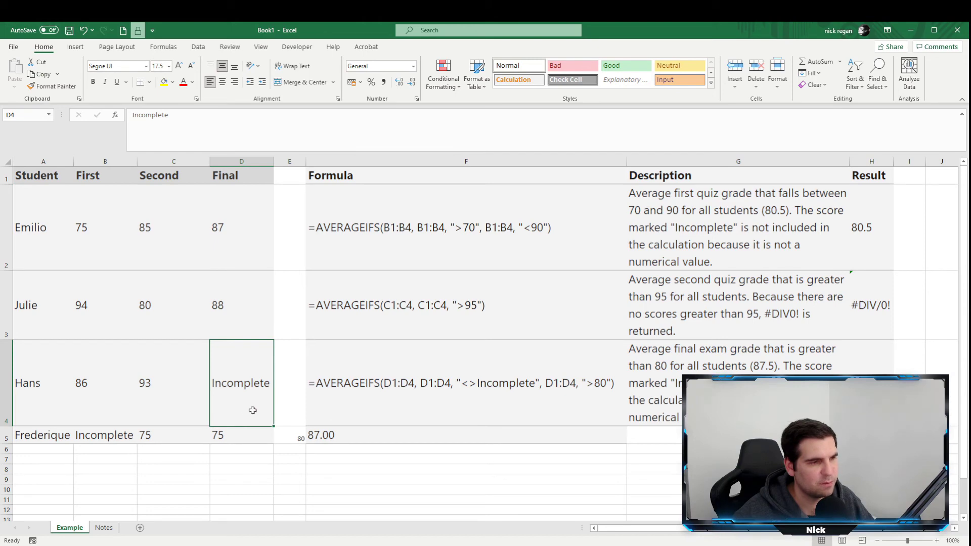
left_click(233, 223)
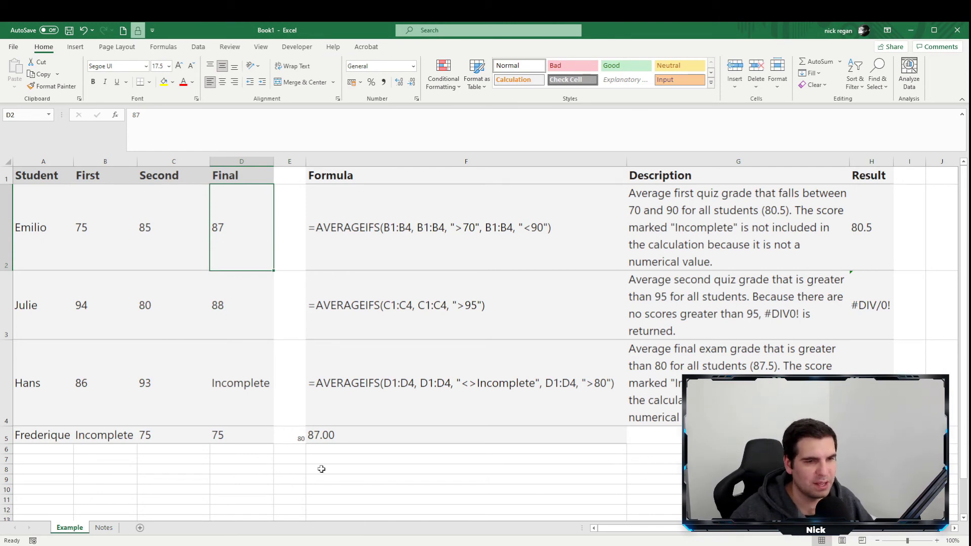
- Prefix F5's formula with an apostrophe so =AVERAGEIFS(D2:D5,C2:C5,">" & E5) displays as text
left_click(325, 437)
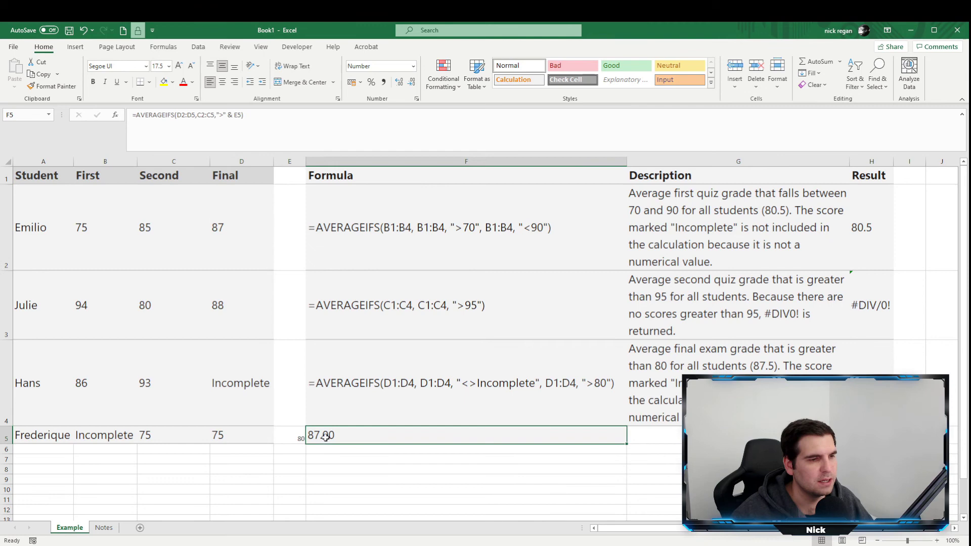
left_click(131, 119)
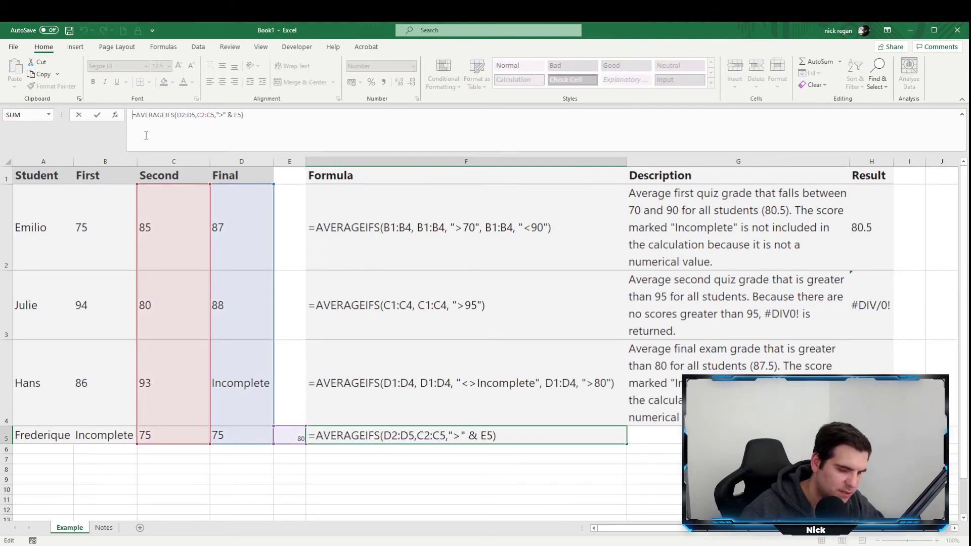
type("'")
key("Return")
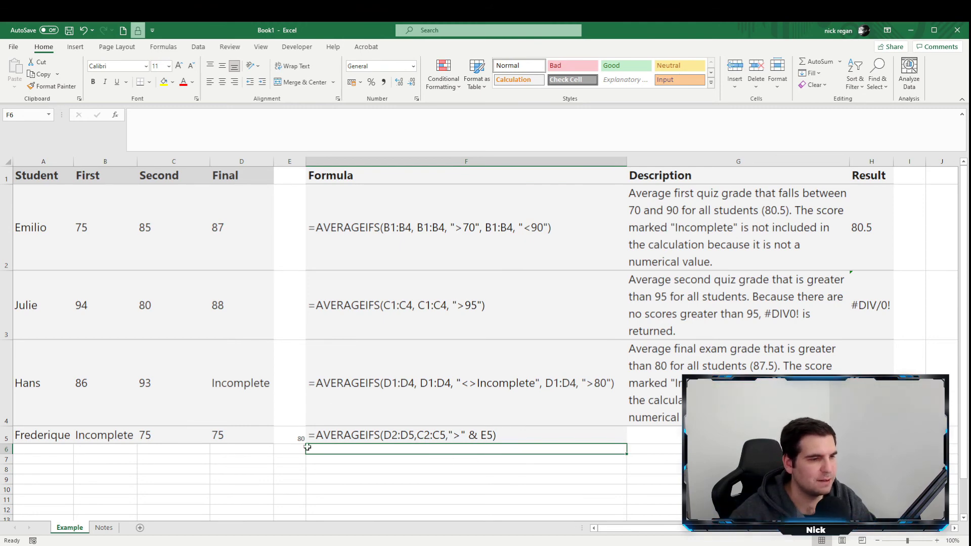
- Change the criterion in E5 to 75
left_click(291, 436)
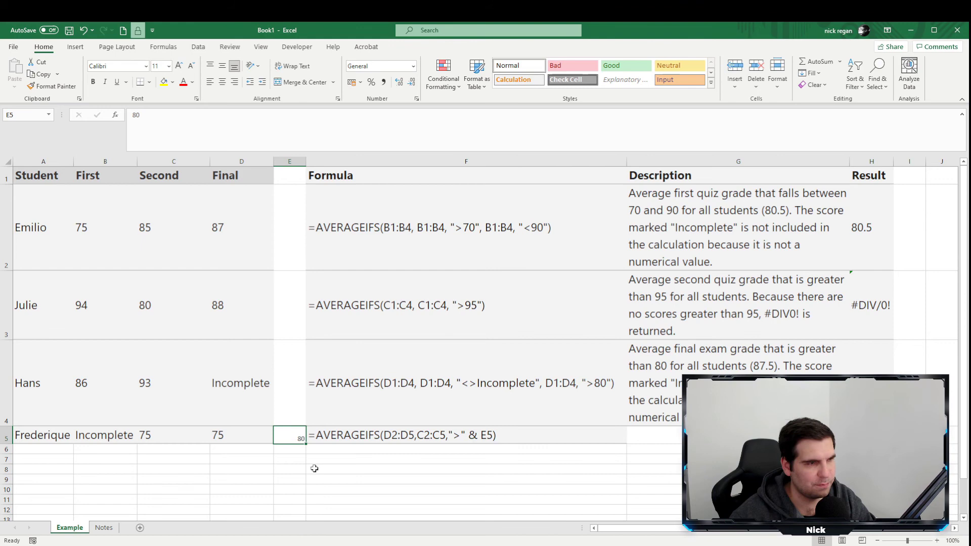
type("75")
key("Return")
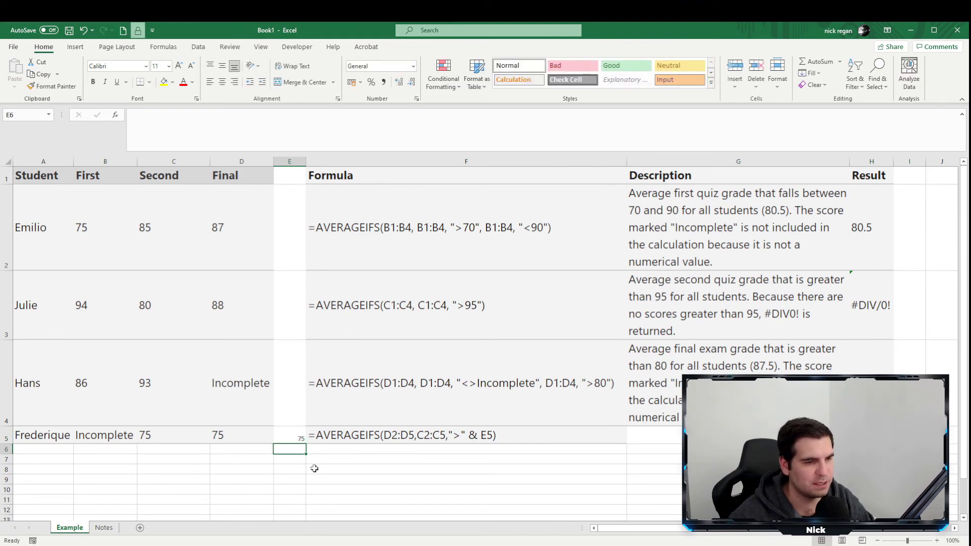
- Delete the apostrophe from F5 so its formula calculates again, returning 87.50
left_click(337, 436)
left_click(126, 108)
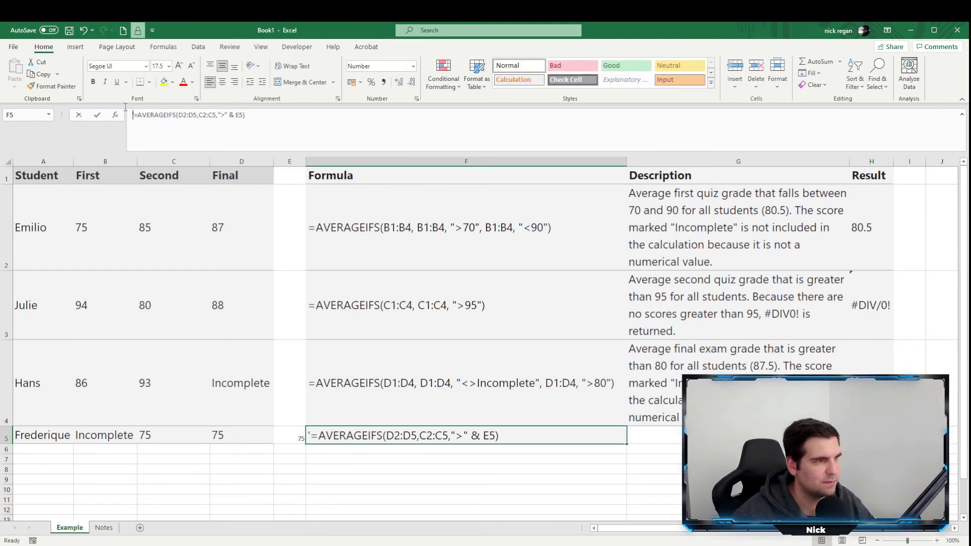
key("Delete")
key("Return")
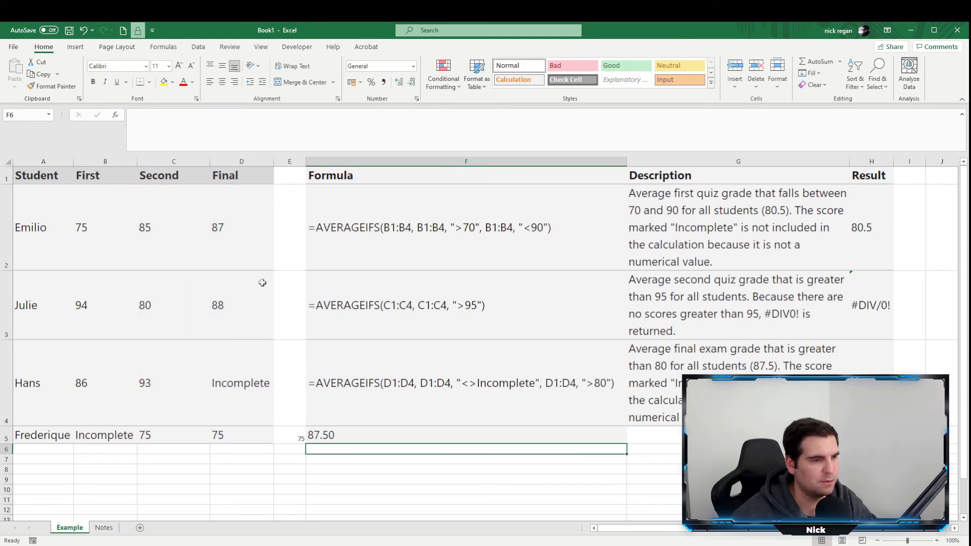